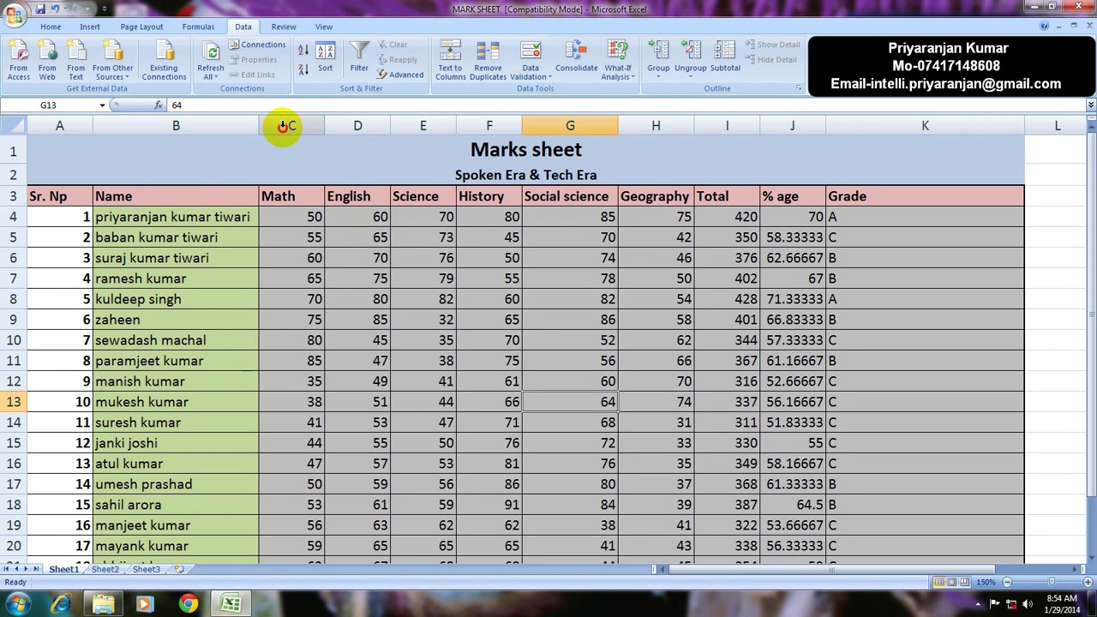
Group columns C:E (Math, English, Science) into a column outline.
{"action": "left_click_drag", "start_coordinate": [287, 126], "coordinate": [411, 139]}
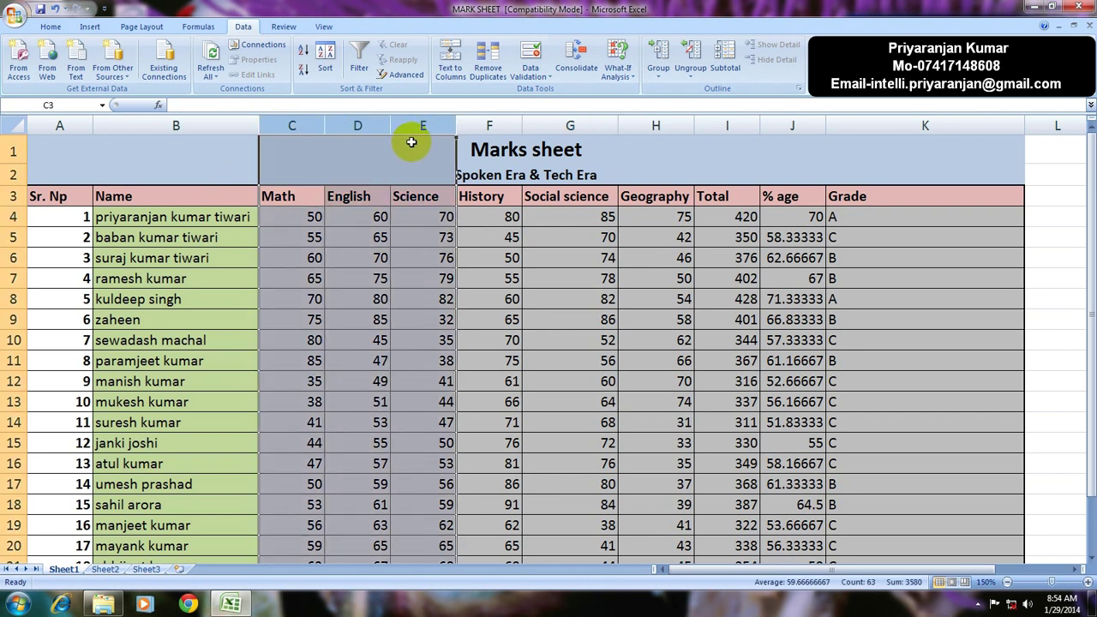
{"action": "left_click", "coordinate": [657, 77]}
{"action": "left_click", "coordinate": [679, 91]}
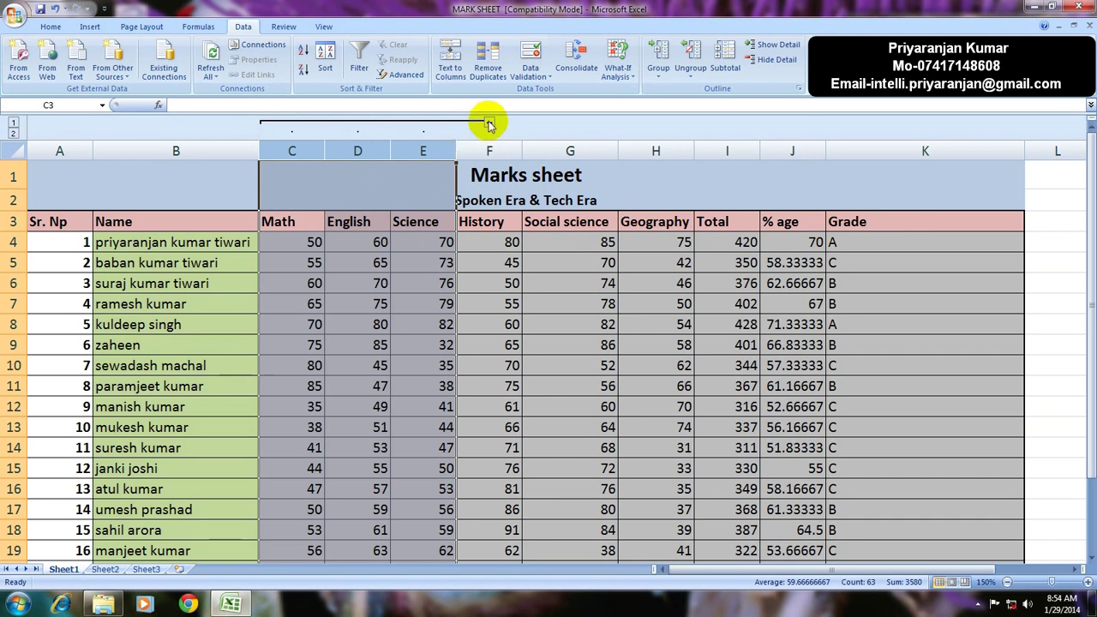
Collapse and expand the C:E column group twice, leaving it expanded.
{"action": "left_click", "coordinate": [489, 126]}
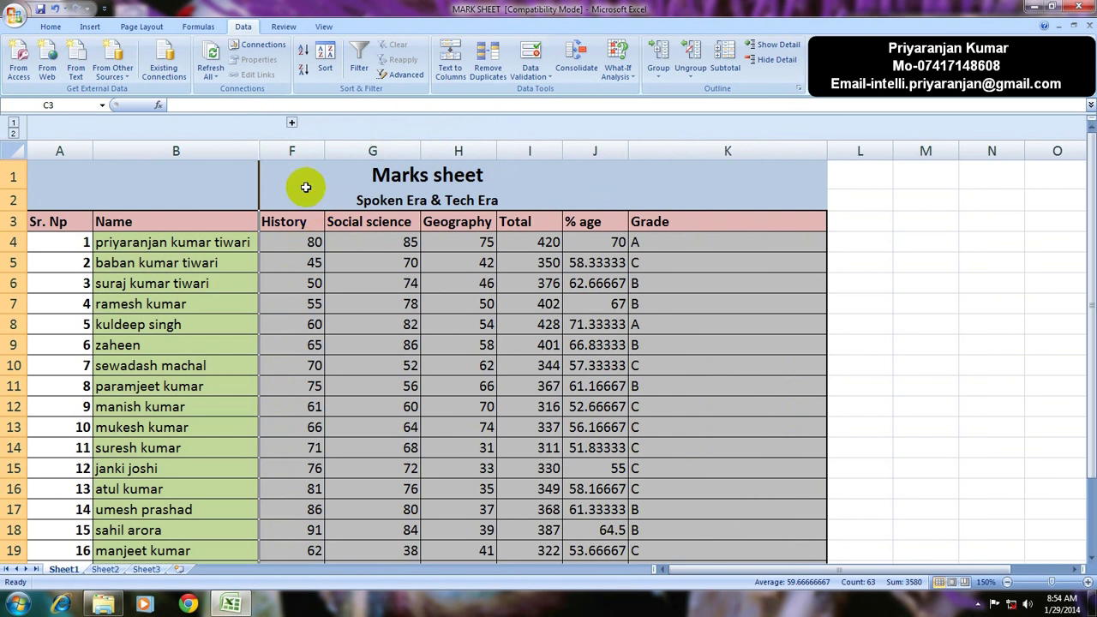
{"action": "left_click", "coordinate": [292, 124]}
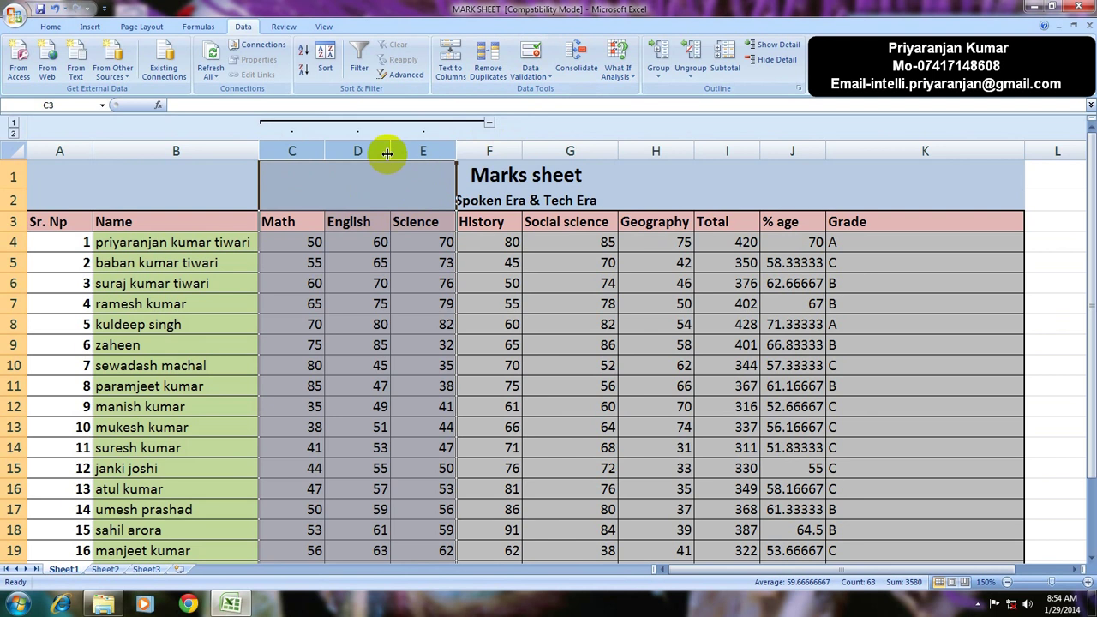
{"action": "left_click", "coordinate": [490, 125]}
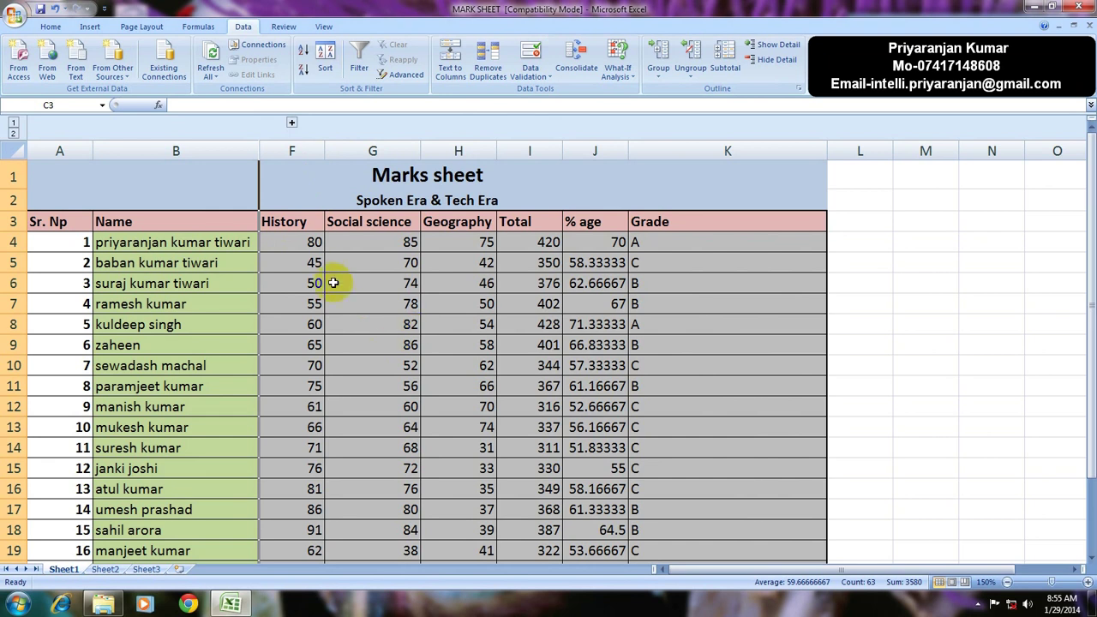
{"action": "left_click", "coordinate": [291, 124]}
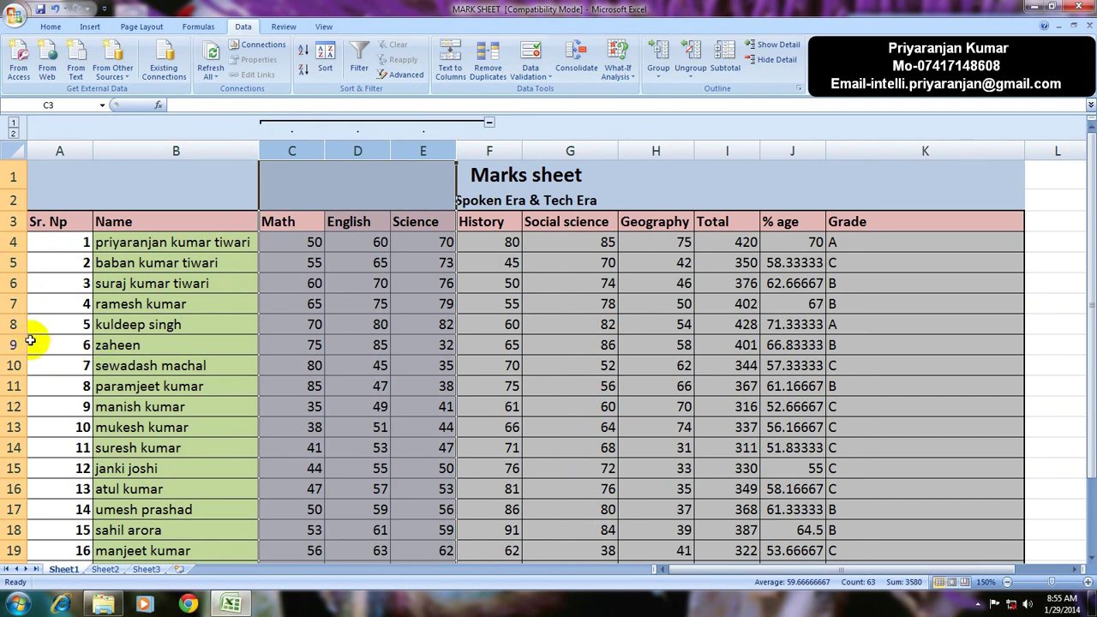
Group rows 7 to 12 into a row outline.
{"action": "left_click_drag", "start_coordinate": [13, 303], "coordinate": [12, 407]}
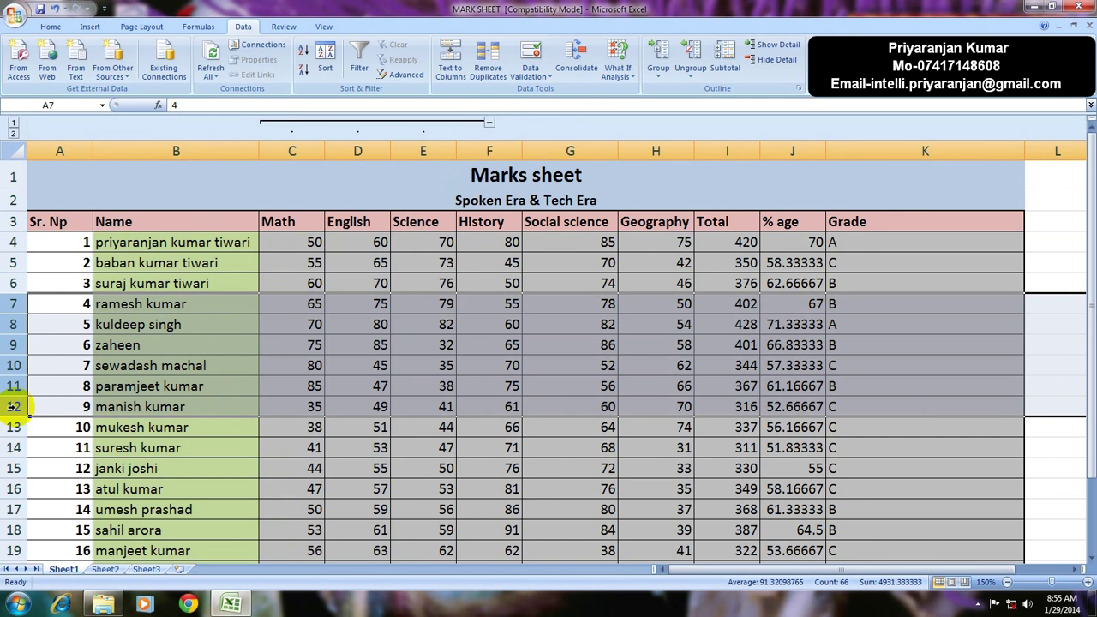
{"action": "left_click", "coordinate": [659, 76]}
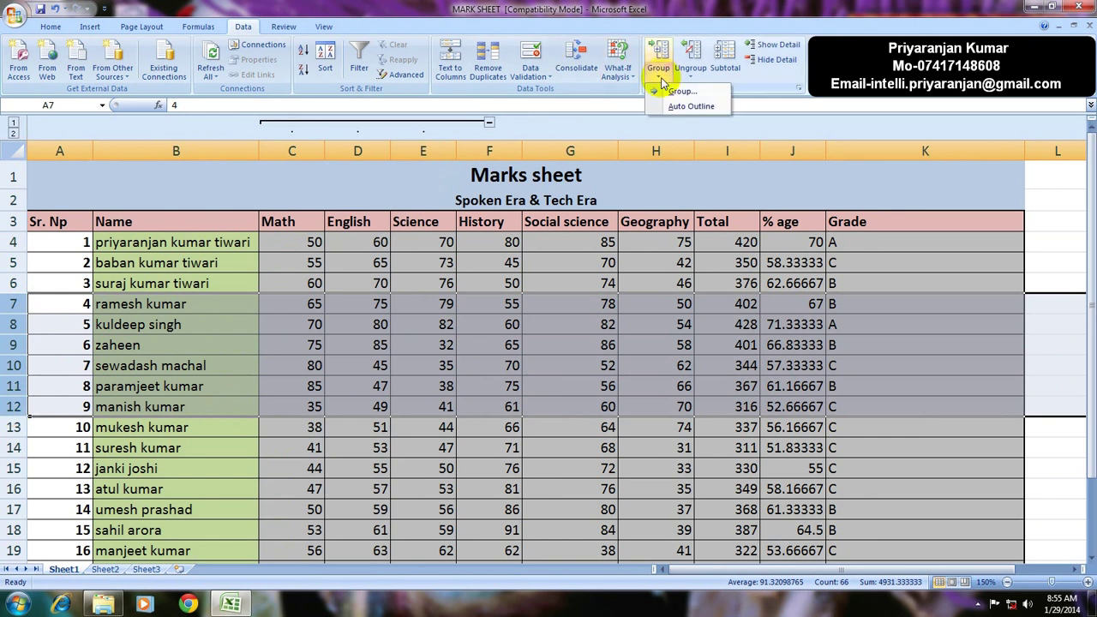
{"action": "left_click", "coordinate": [677, 90]}
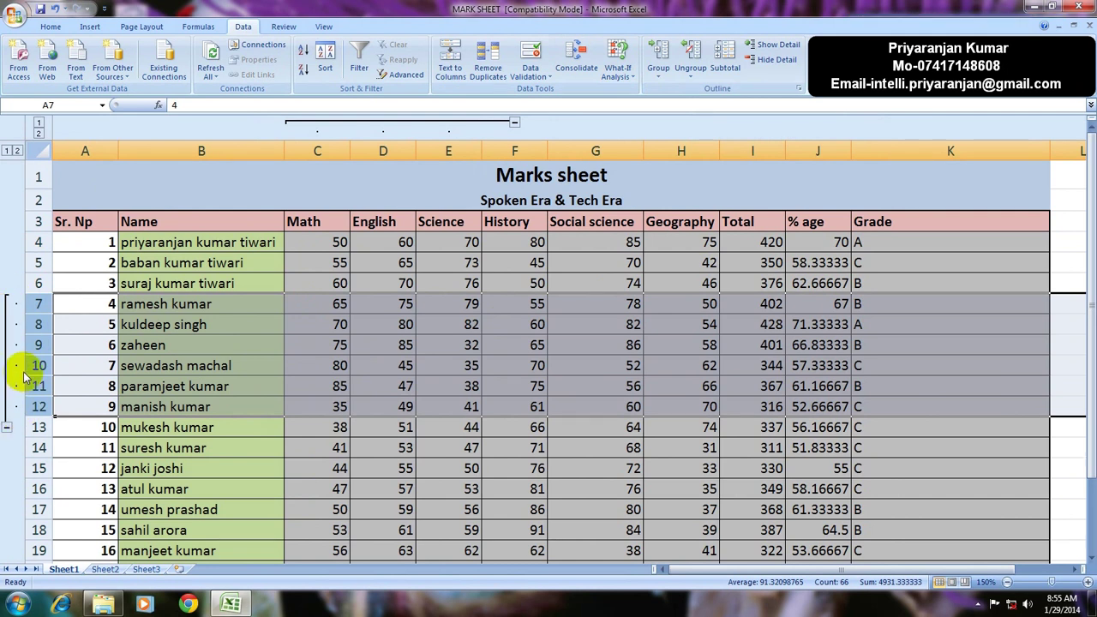
Collapse and expand the rows 7–12 group twice, leaving it expanded.
{"action": "left_click", "coordinate": [7, 427]}
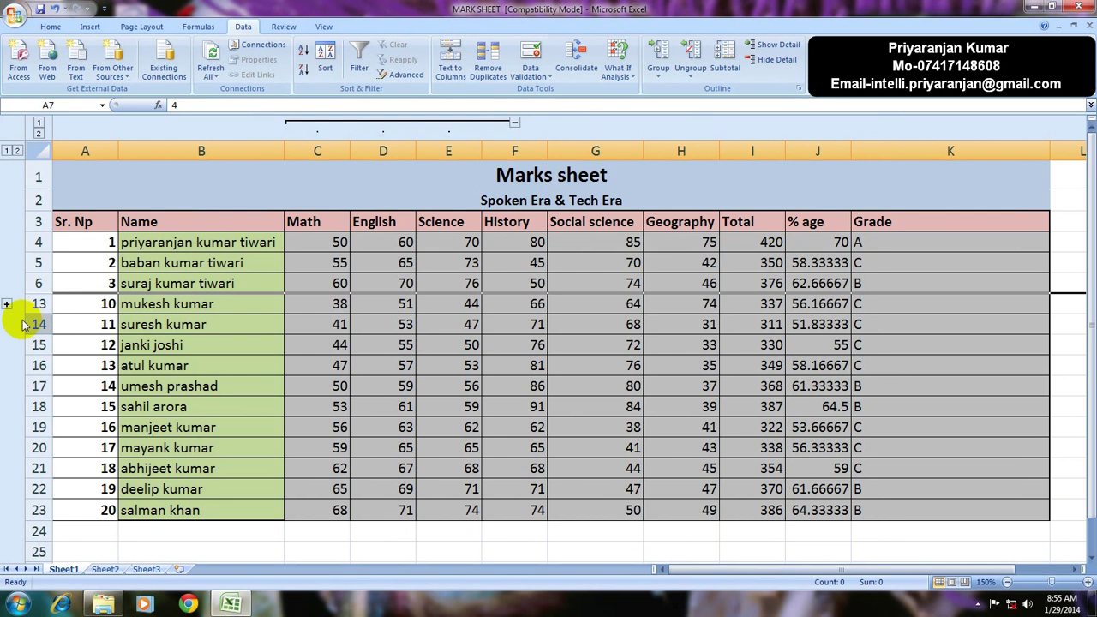
{"action": "left_click", "coordinate": [7, 305]}
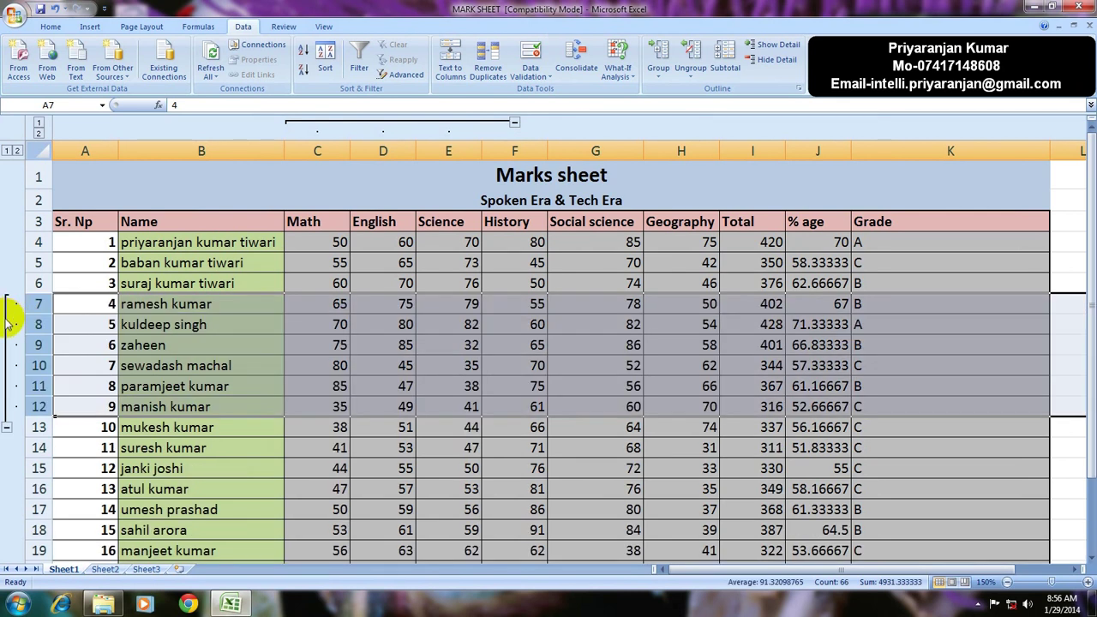
{"action": "left_click", "coordinate": [7, 429]}
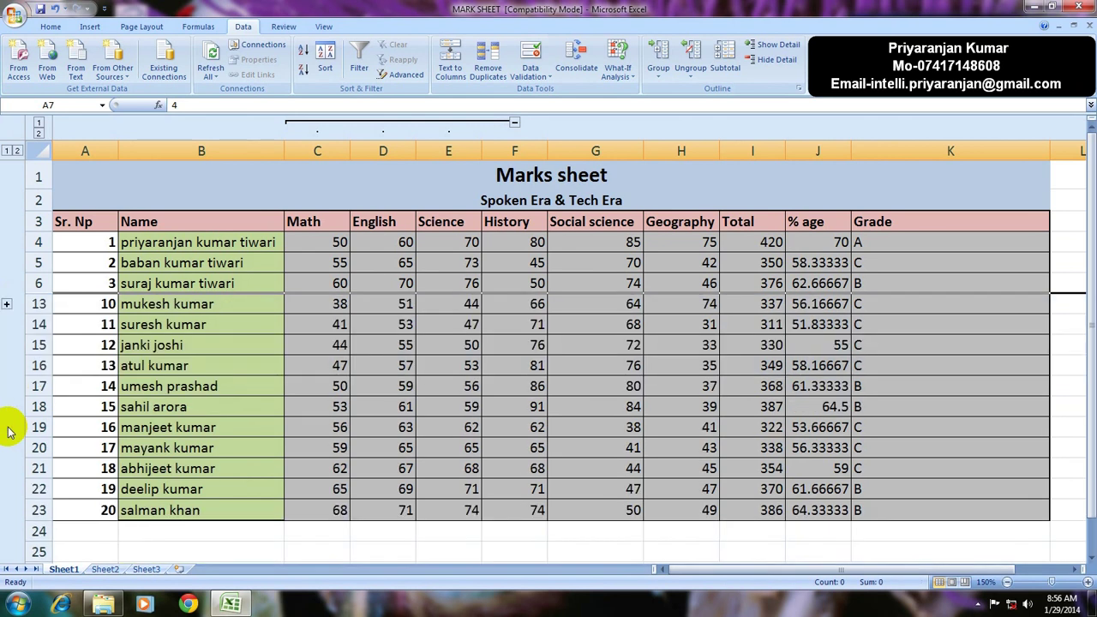
{"action": "left_click", "coordinate": [7, 303]}
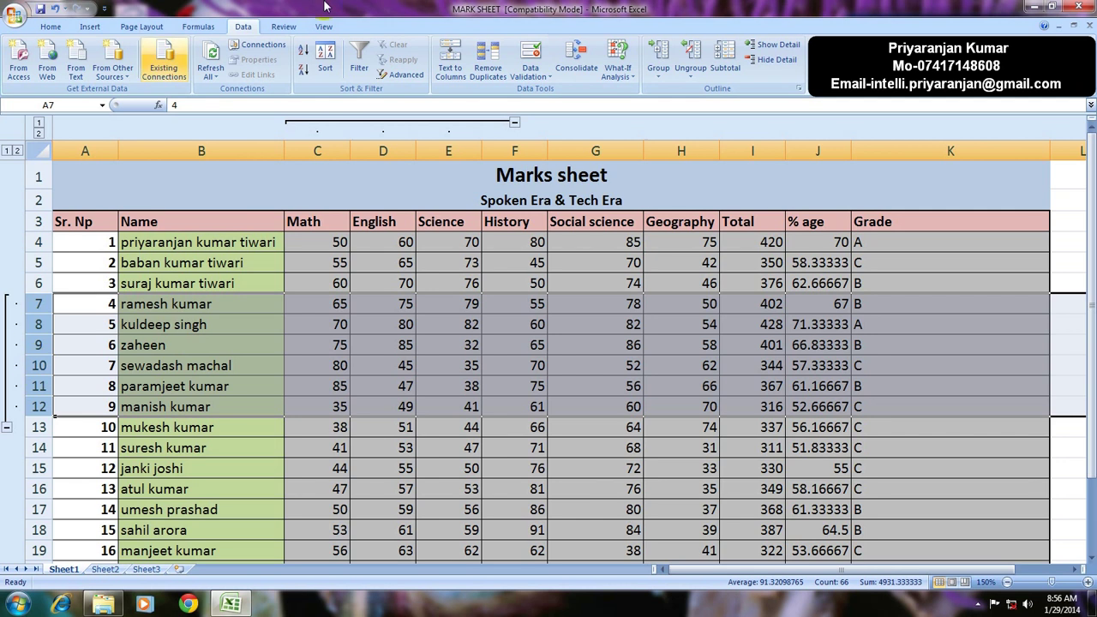
Clear the whole outline with Ungroup > Clear Outline, then select cell B9.
{"action": "left_click", "coordinate": [692, 81]}
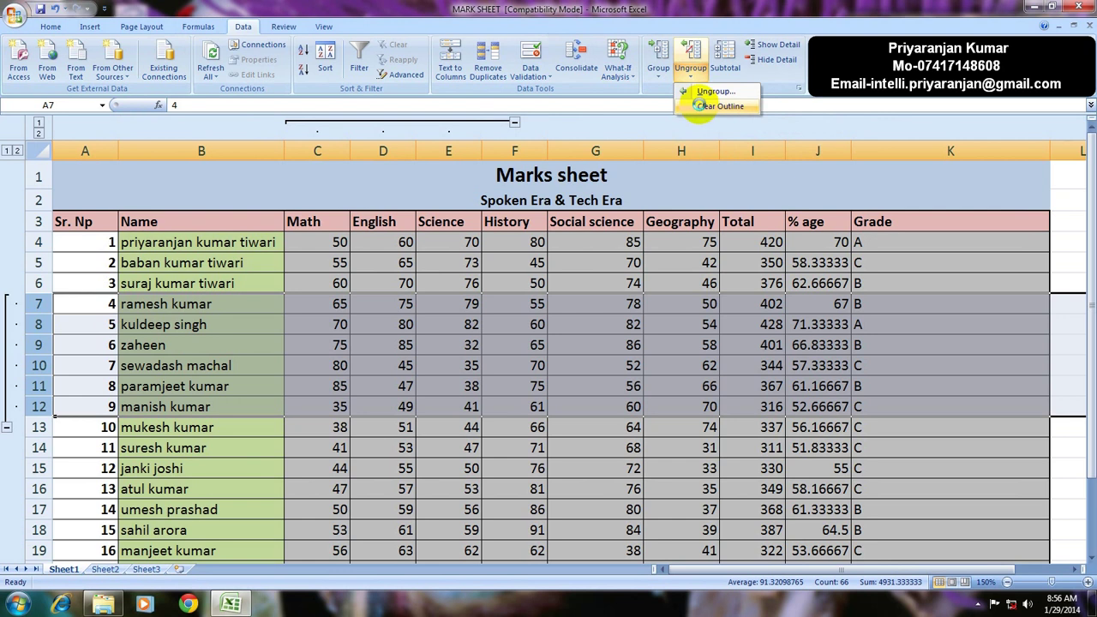
{"action": "left_click", "coordinate": [701, 107]}
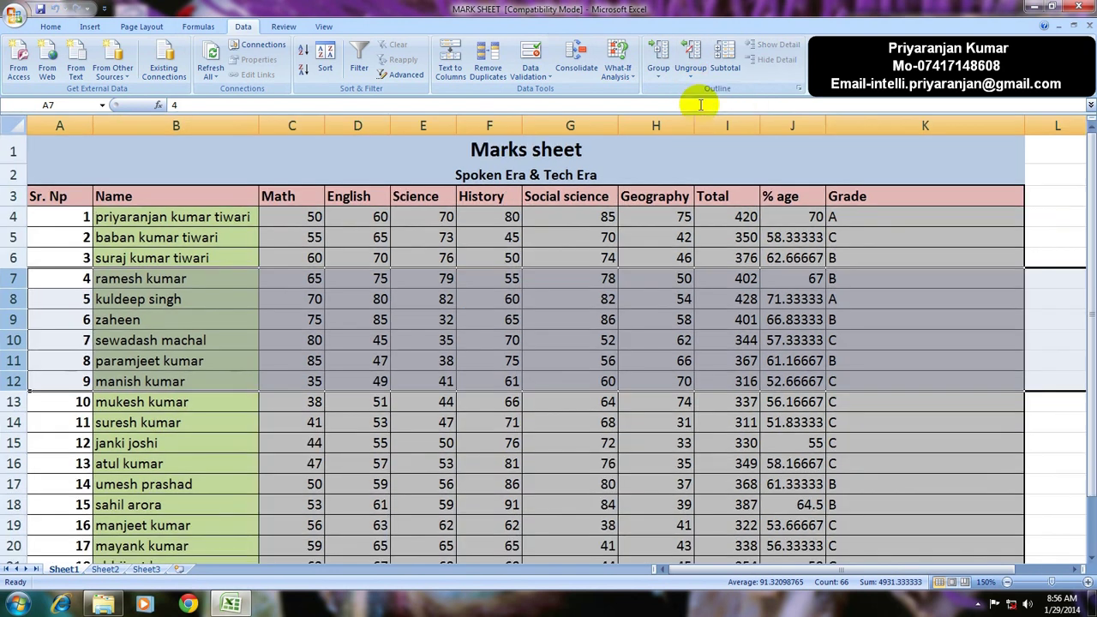
{"action": "left_click", "coordinate": [134, 320]}
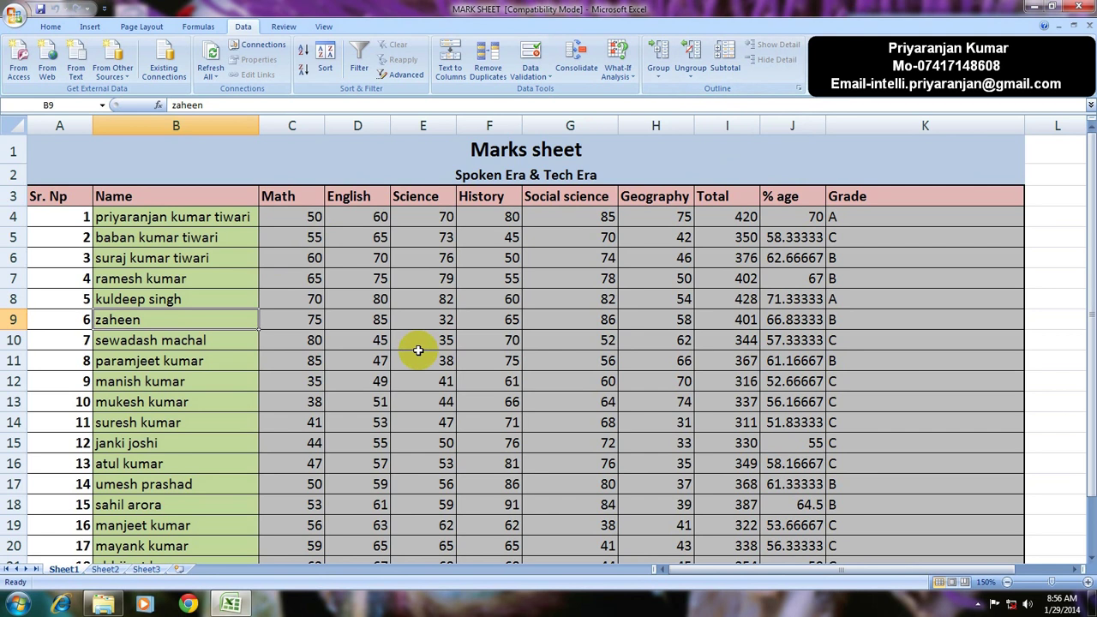
Scroll below the marks table and select cell B29 for the new list.
{"action": "scroll", "coordinate": [418, 351], "scroll_direction": "down", "scroll_amount": 2}
{"action": "scroll", "coordinate": [418, 350], "scroll_direction": "down", "scroll_amount": 1}
{"action": "scroll", "coordinate": [419, 350], "scroll_direction": "down", "scroll_amount": 3}
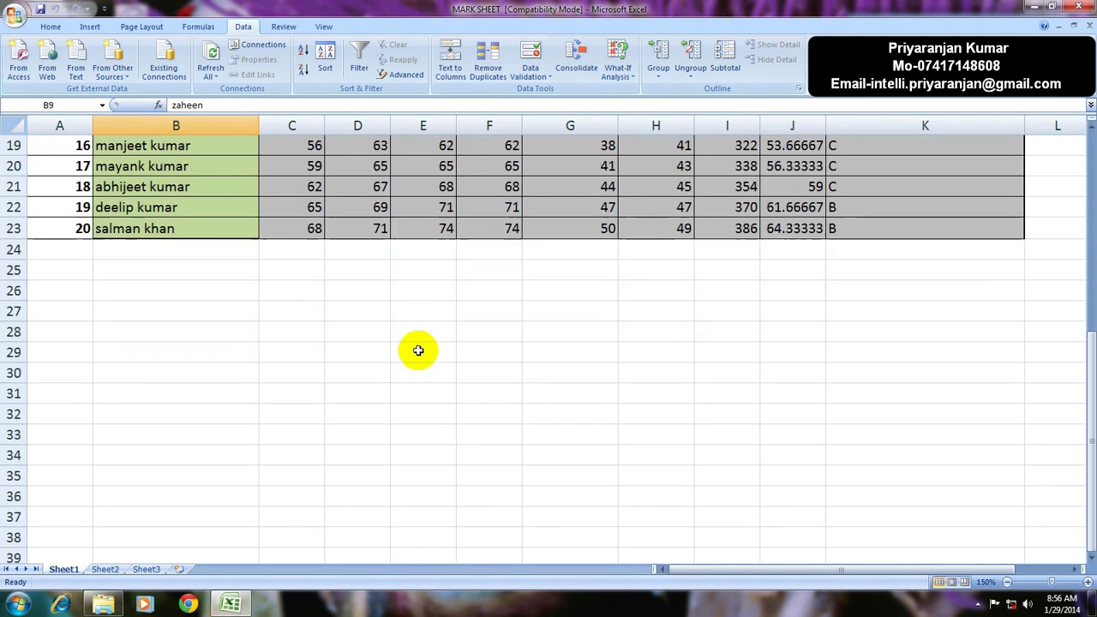
{"action": "scroll", "coordinate": [418, 351], "scroll_direction": "down", "scroll_amount": 1}
{"action": "scroll", "coordinate": [419, 351], "scroll_direction": "down", "scroll_amount": 1}
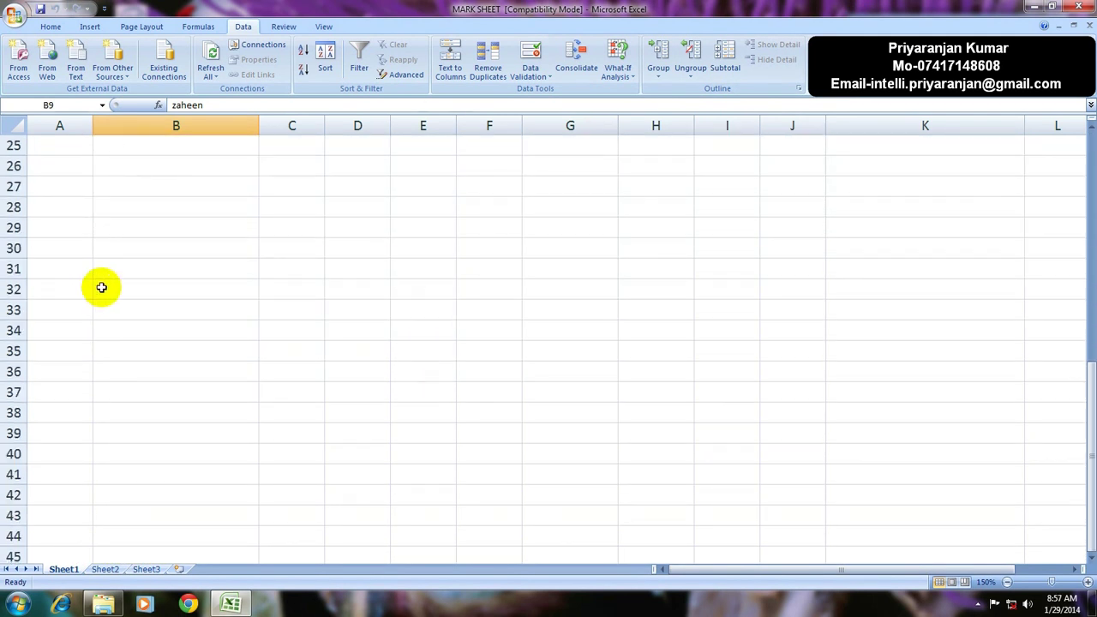
{"action": "scroll", "coordinate": [101, 287], "scroll_direction": "up", "scroll_amount": 1, "text": "ctrl"}
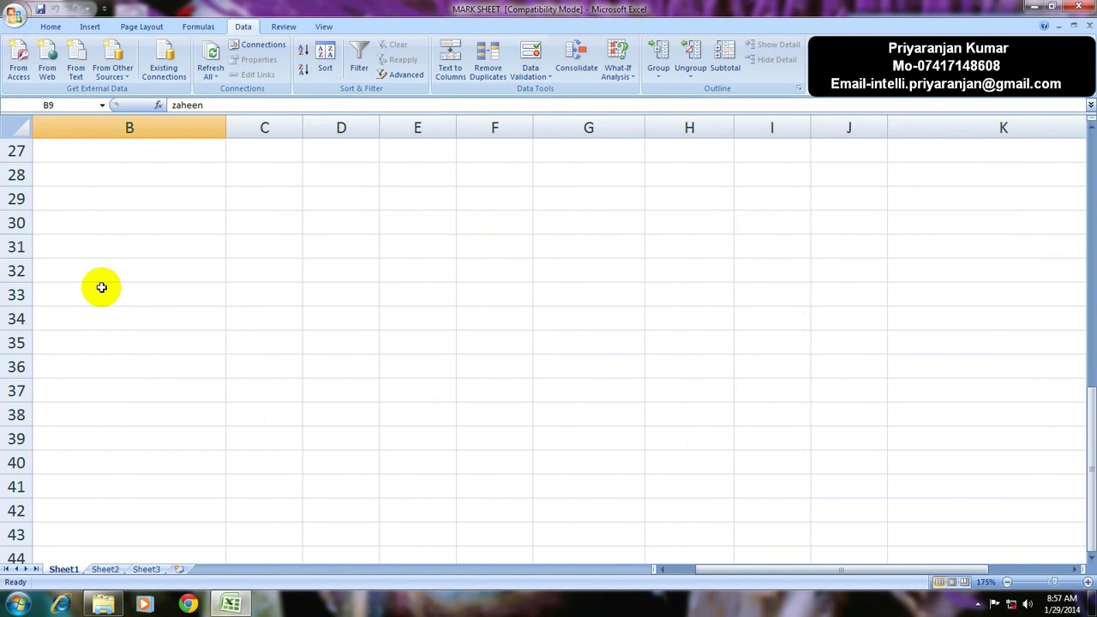
{"action": "left_click", "coordinate": [142, 204]}
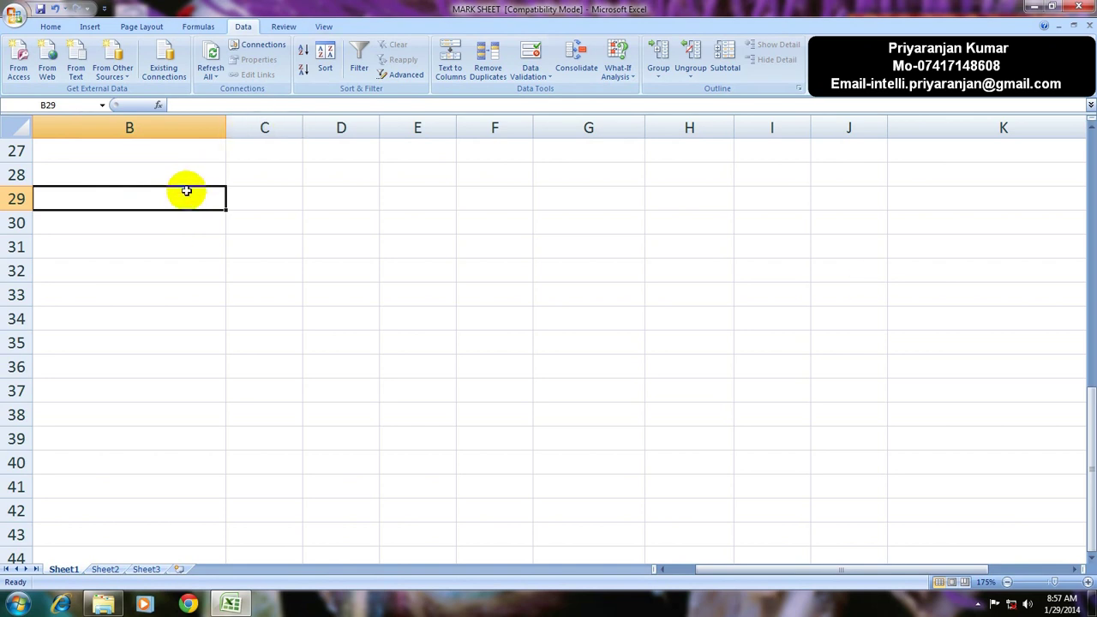
Enter the headings 'item' and 'amount' in B29 and C29.
{"action": "double_click", "coordinate": [130, 195]}
{"action": "type", "text": "it"}
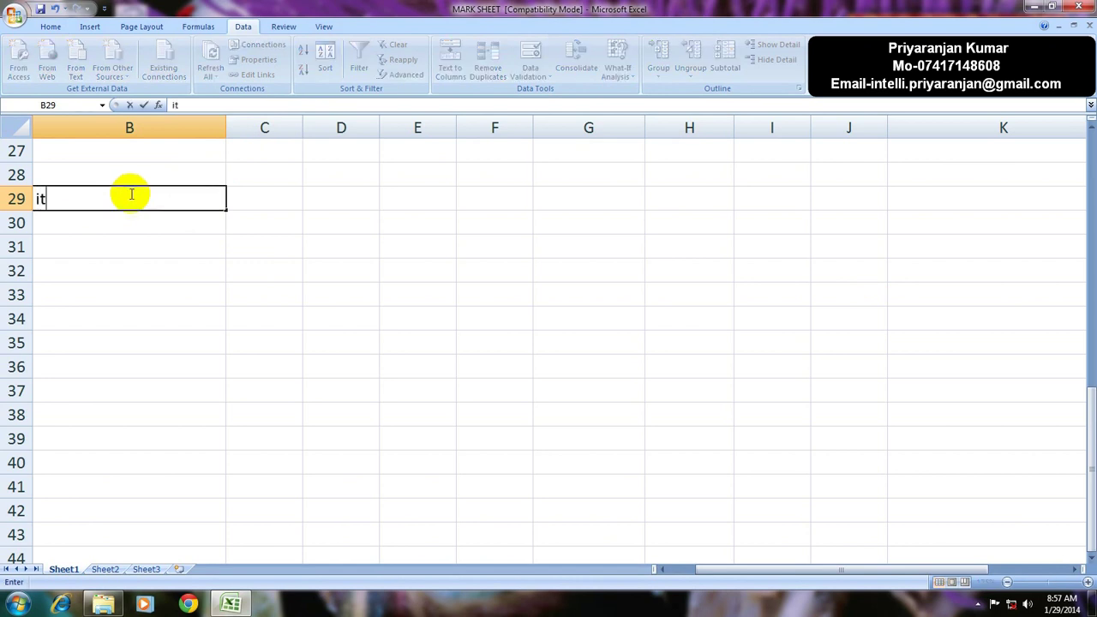
{"action": "type", "text": "em"}
{"action": "key", "text": "Tab"}
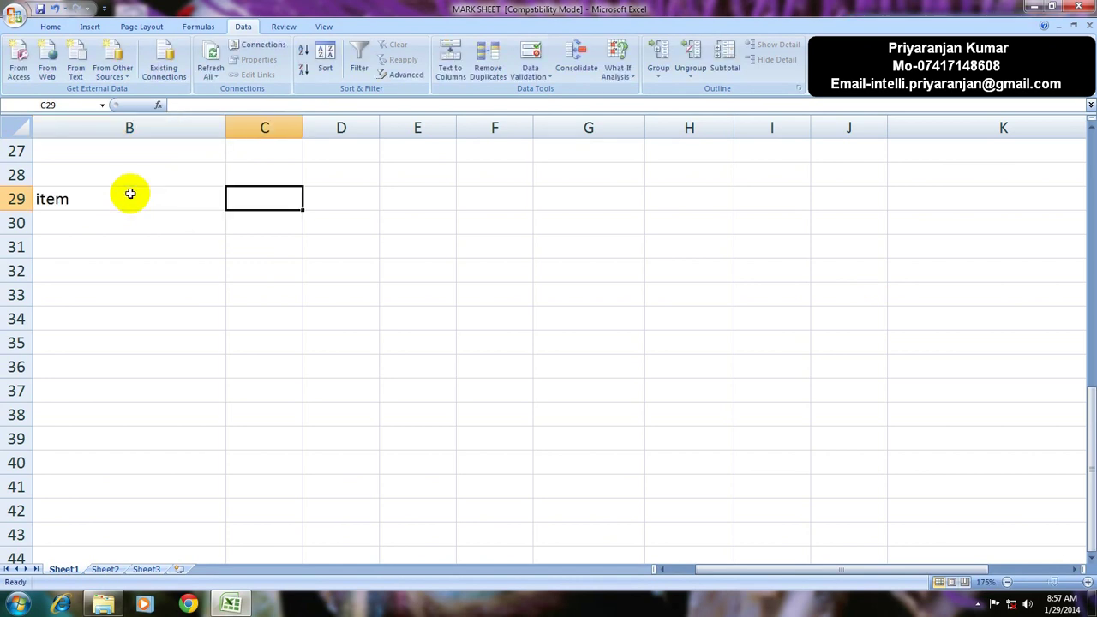
{"action": "type", "text": "amm"}
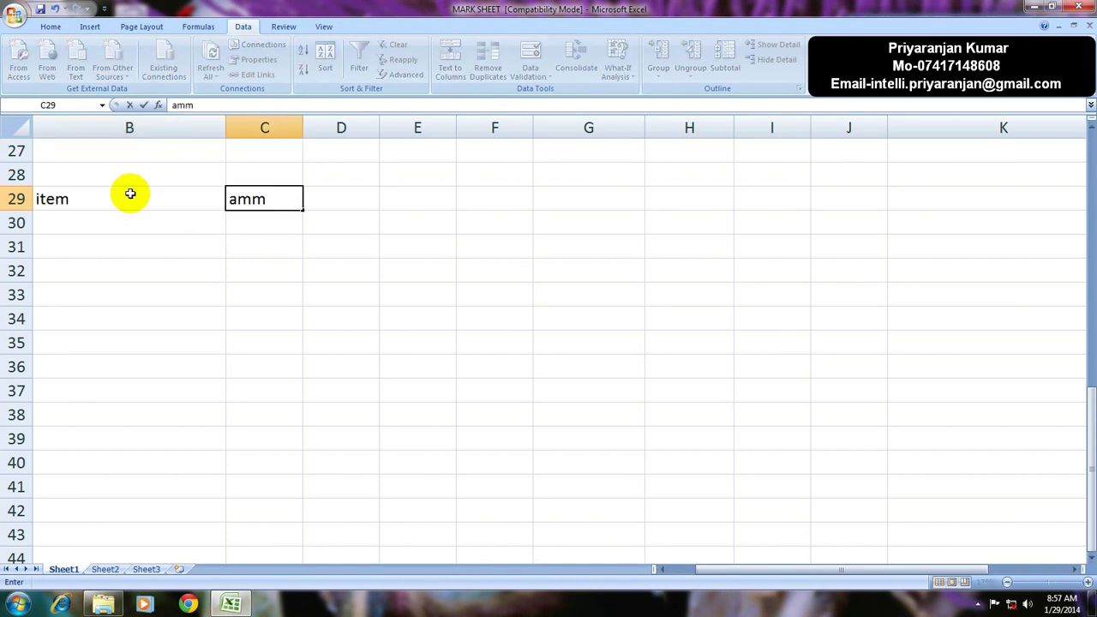
{"action": "key", "text": "BackSpace"}
{"action": "type", "text": "ount"}
{"action": "key", "text": "Return"}
{"action": "key", "text": "Left"}
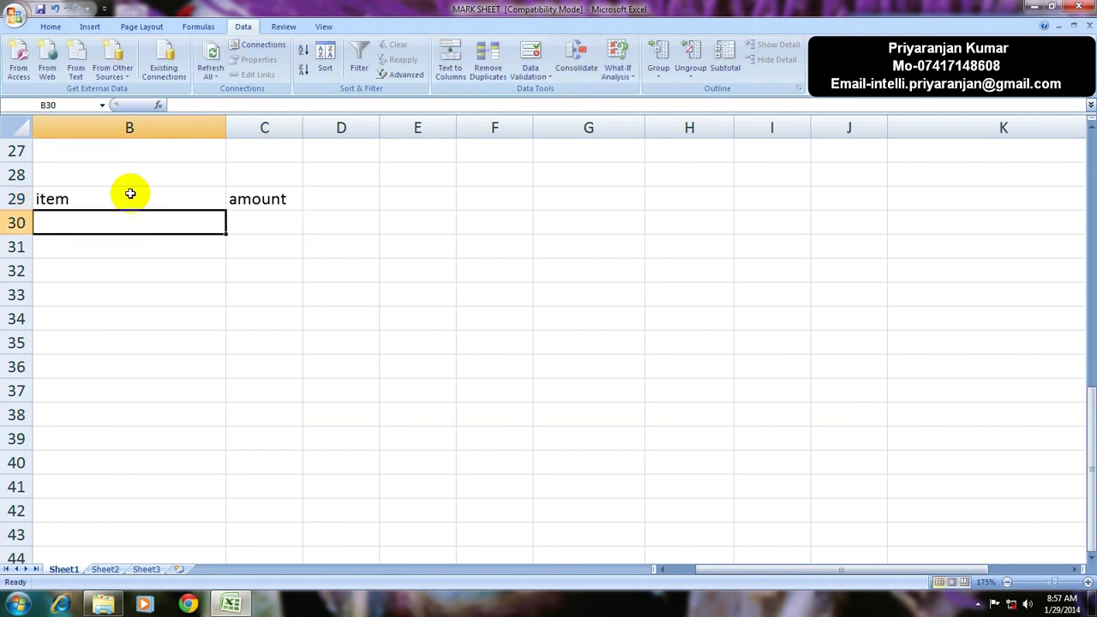
Enter newspaper 22, tea 30 and convence 350 in rows 30–32.
{"action": "type", "text": "new"}
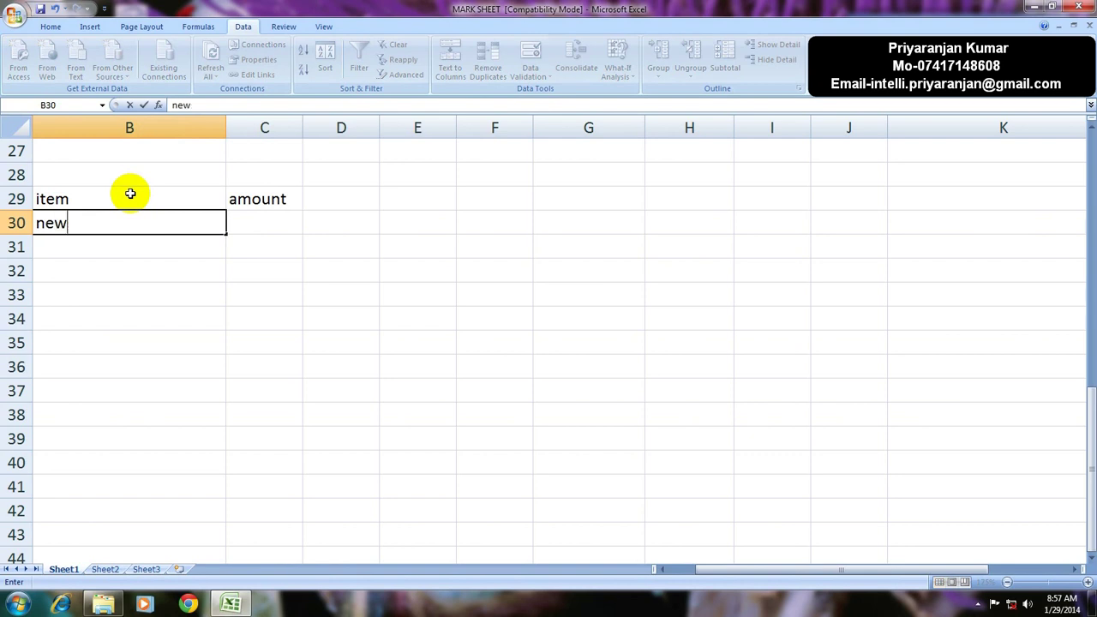
{"action": "type", "text": "sp"}
{"action": "type", "text": "a"}
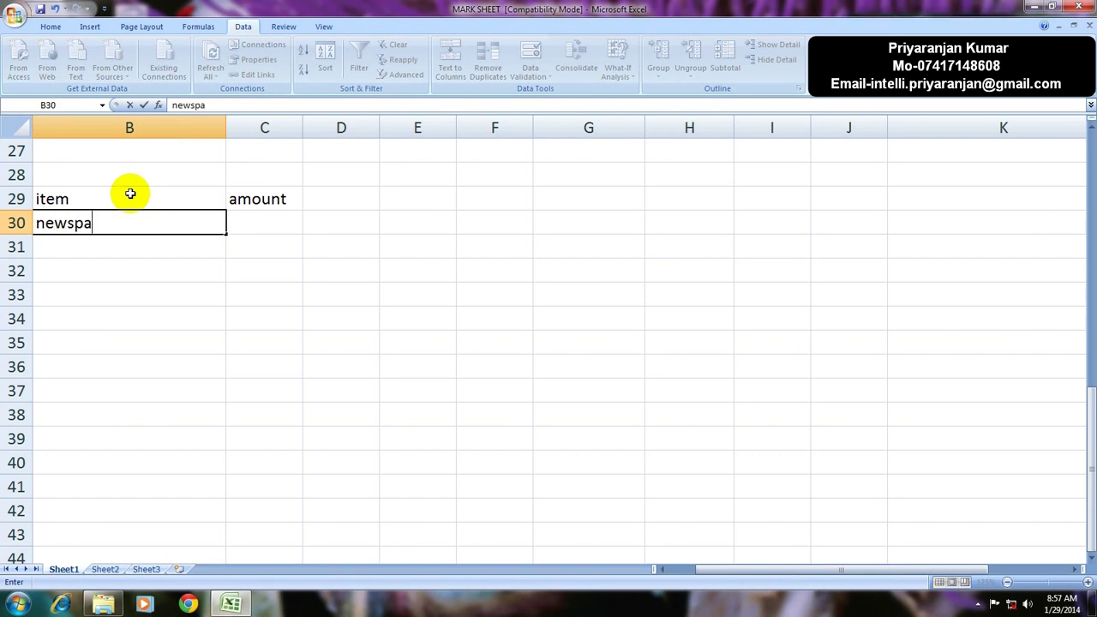
{"action": "type", "text": "per"}
{"action": "key", "text": "Tab"}
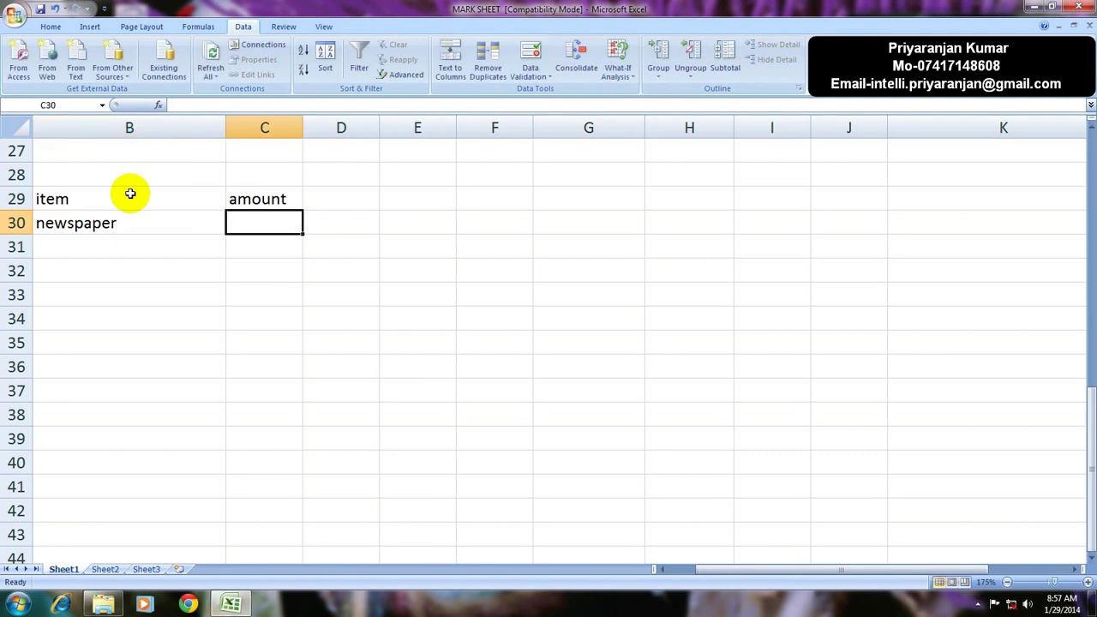
{"action": "type", "text": "22"}
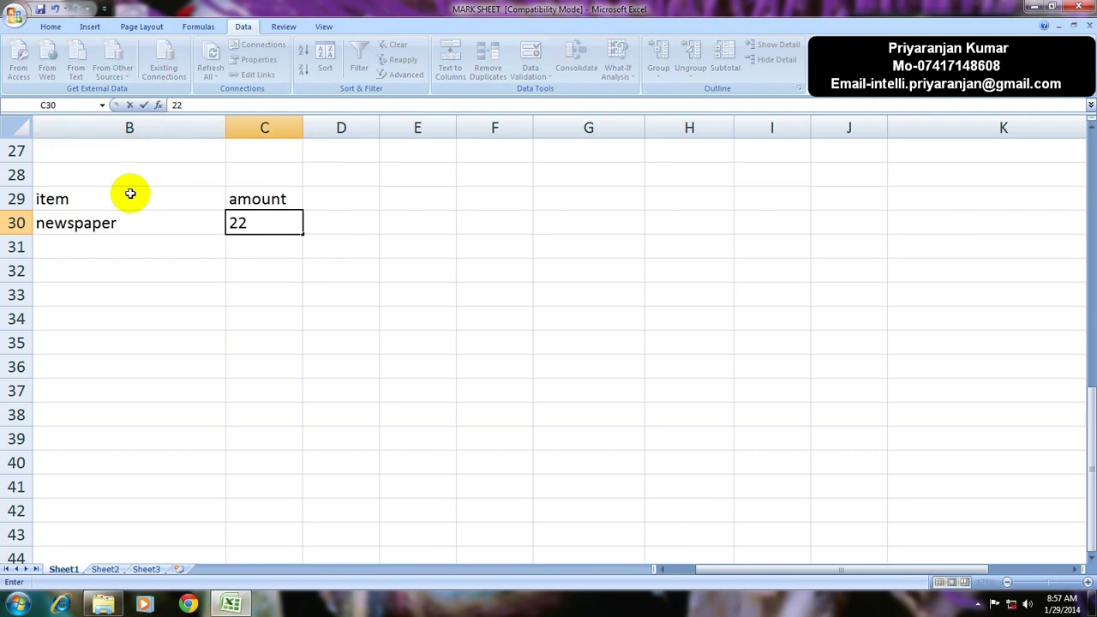
{"action": "key", "text": "Return"}
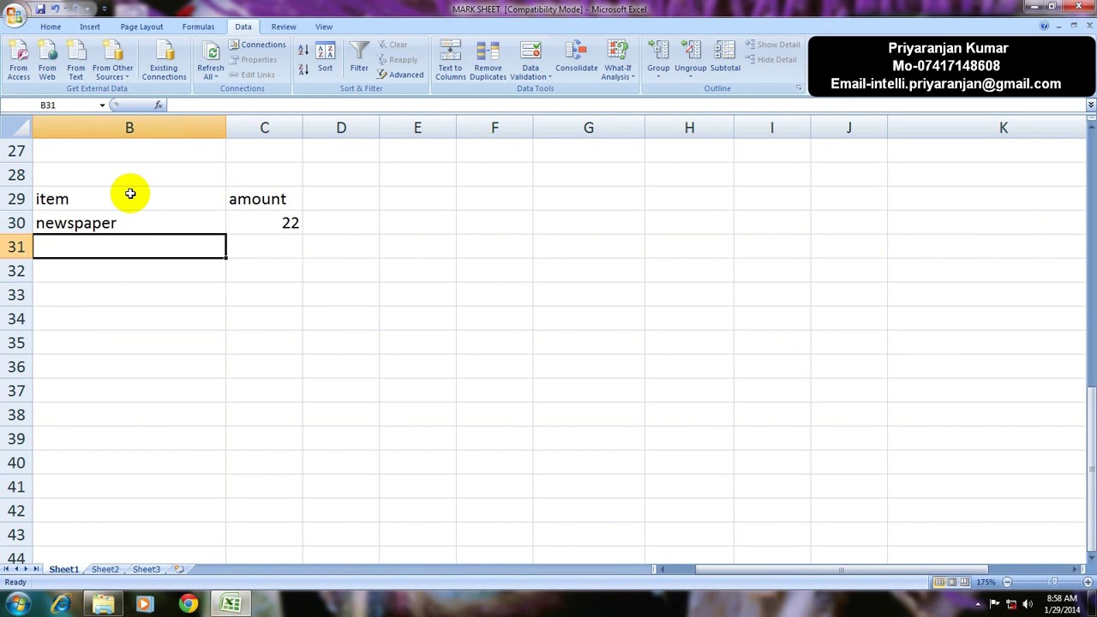
{"action": "type", "text": "tea"}
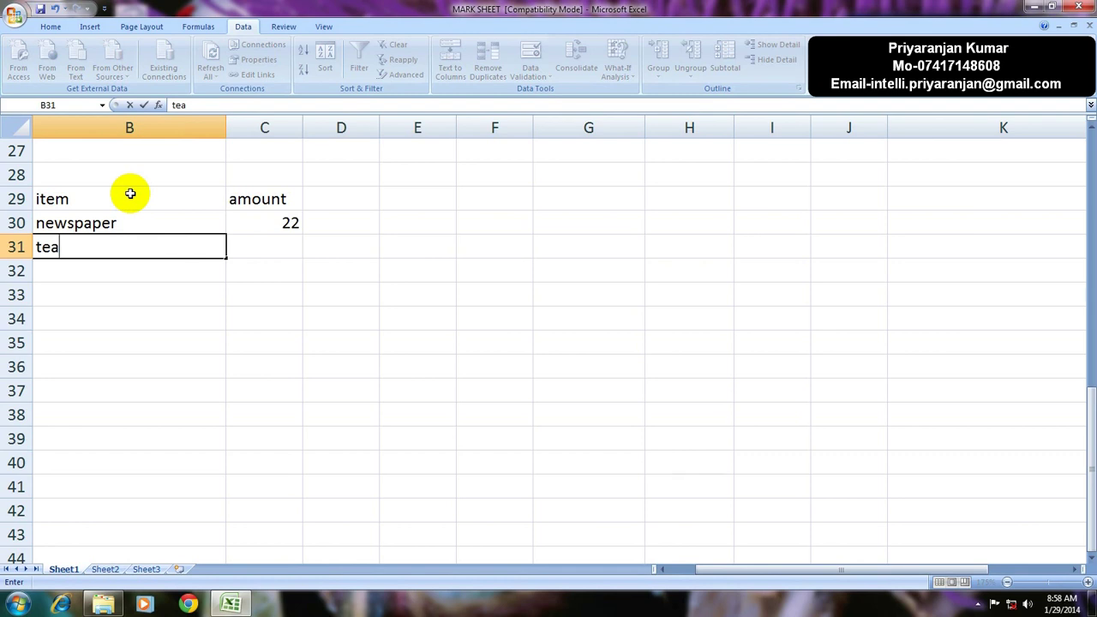
{"action": "key", "text": "Tab"}
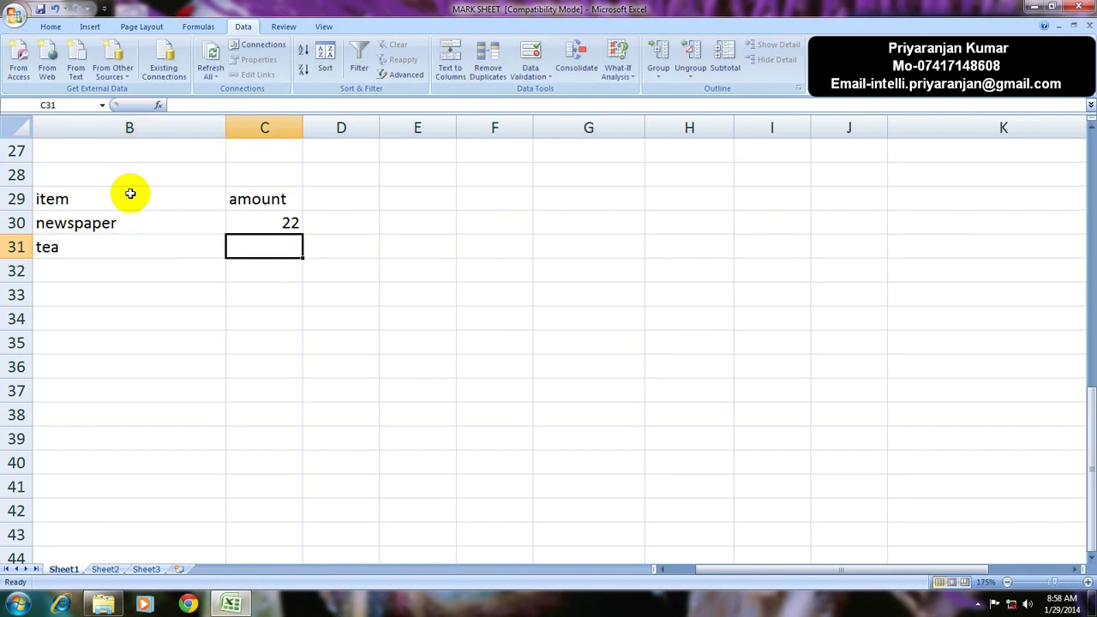
{"action": "type", "text": "30"}
{"action": "key", "text": "Return"}
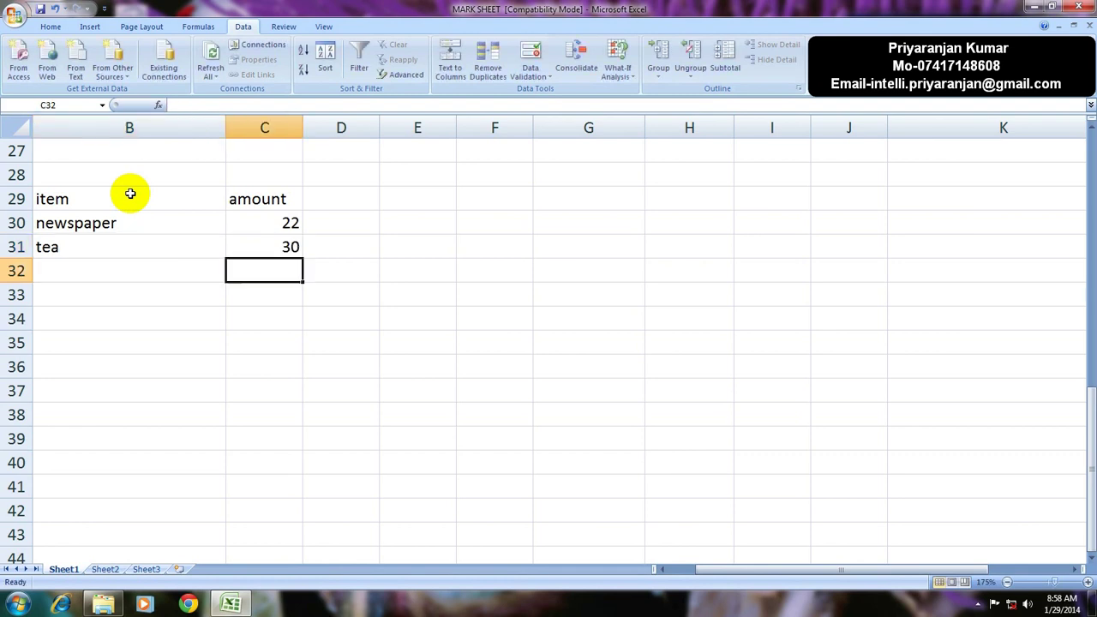
{"action": "key", "text": "Left"}
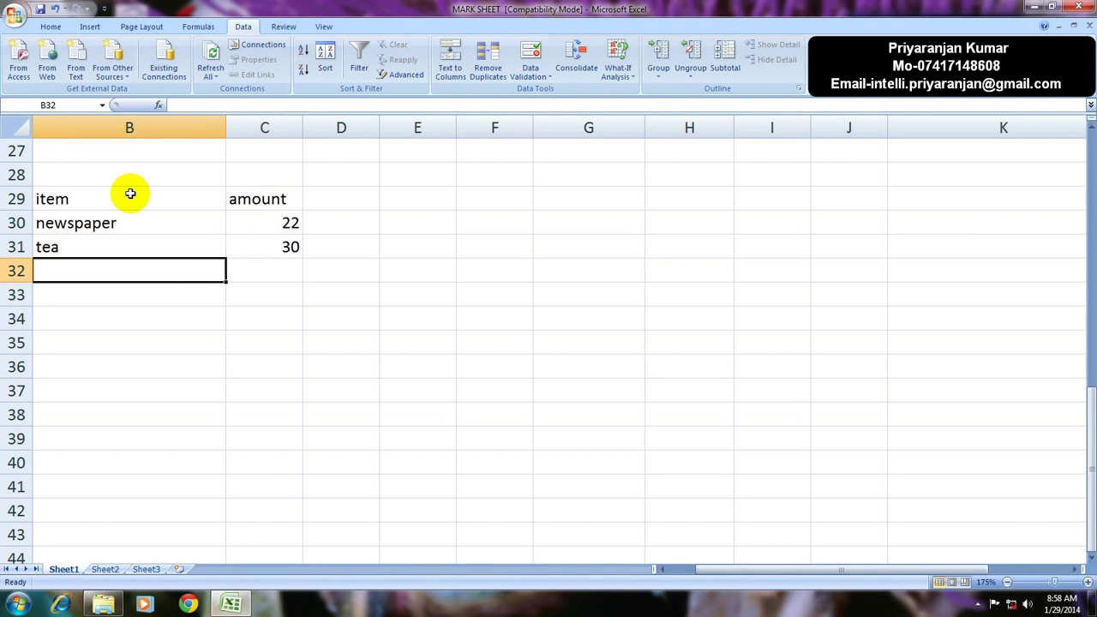
{"action": "type", "text": "con"}
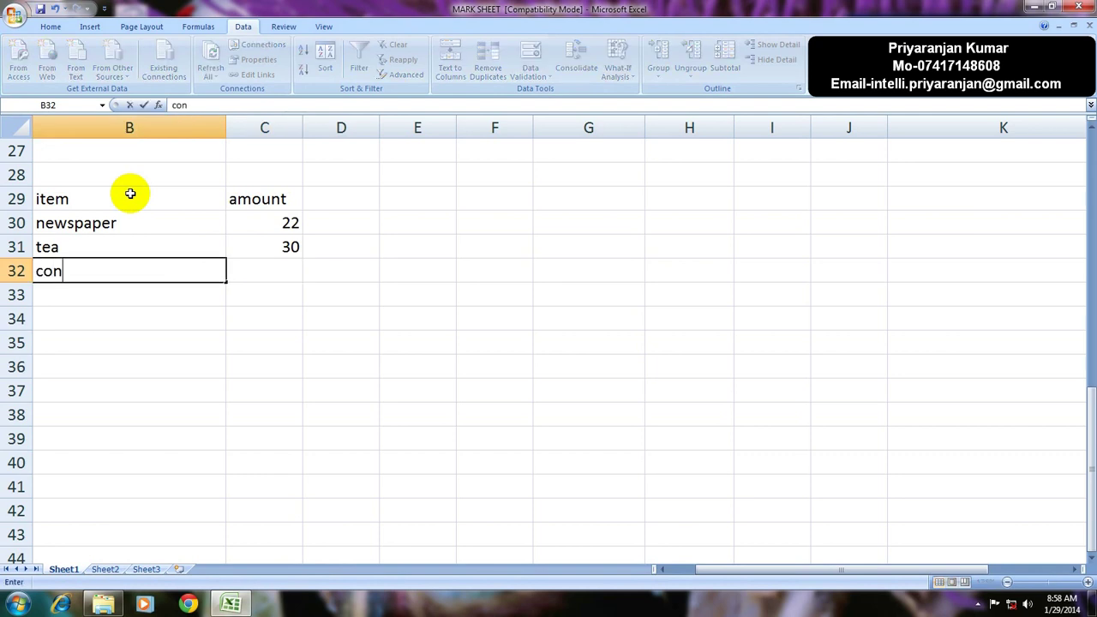
{"action": "type", "text": "c"}
{"action": "key", "text": "BackSpace"}
{"action": "type", "text": "ve"}
{"action": "type", "text": "nce"}
{"action": "key", "text": "Tab"}
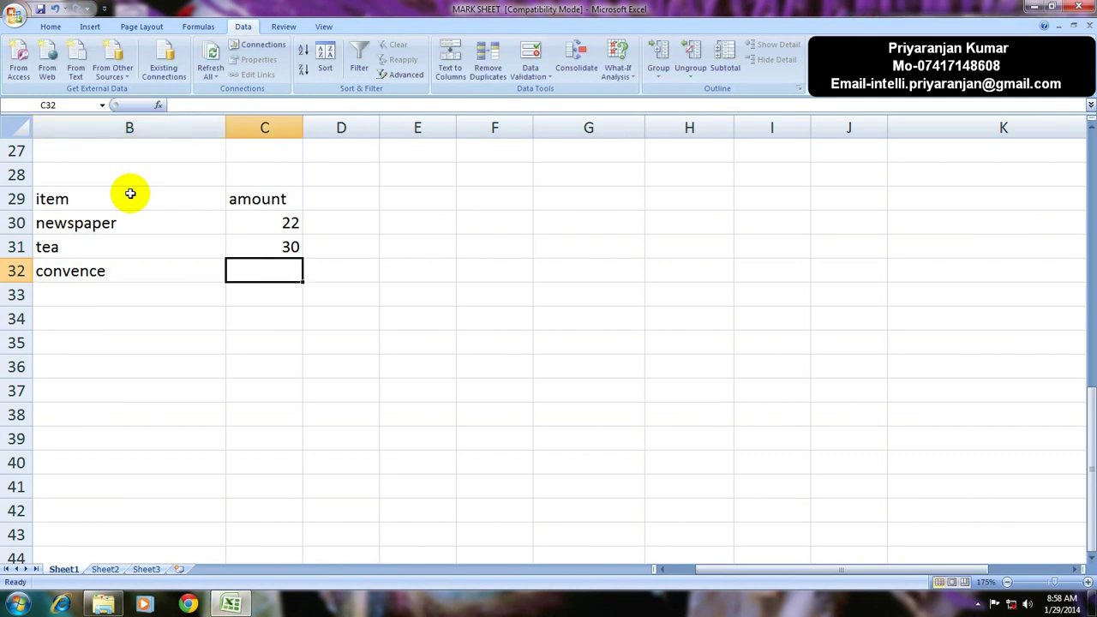
{"action": "type", "text": "350"}
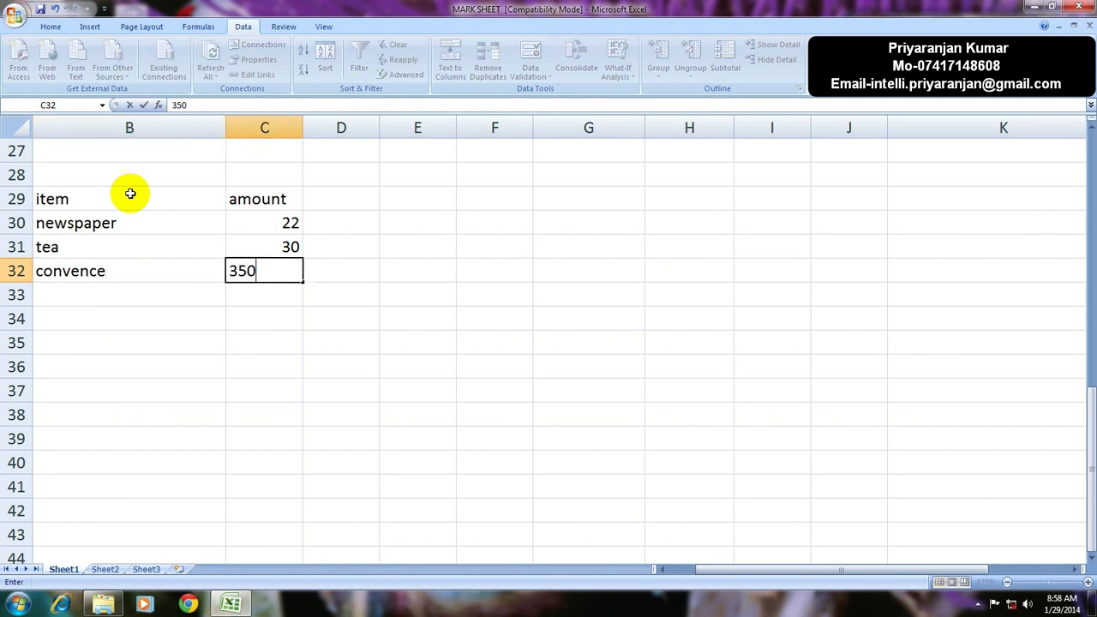
{"action": "key", "text": "Return"}
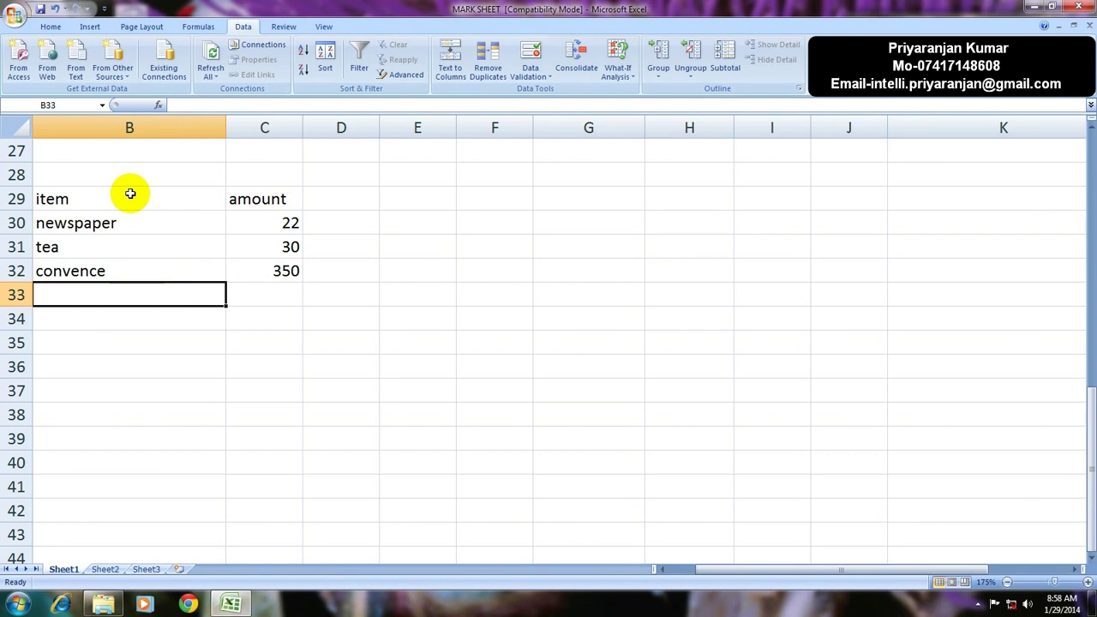
Enter newspaper 22, tea 35 and convence 600 in rows 33–35.
{"action": "type", "text": "newspaper"}
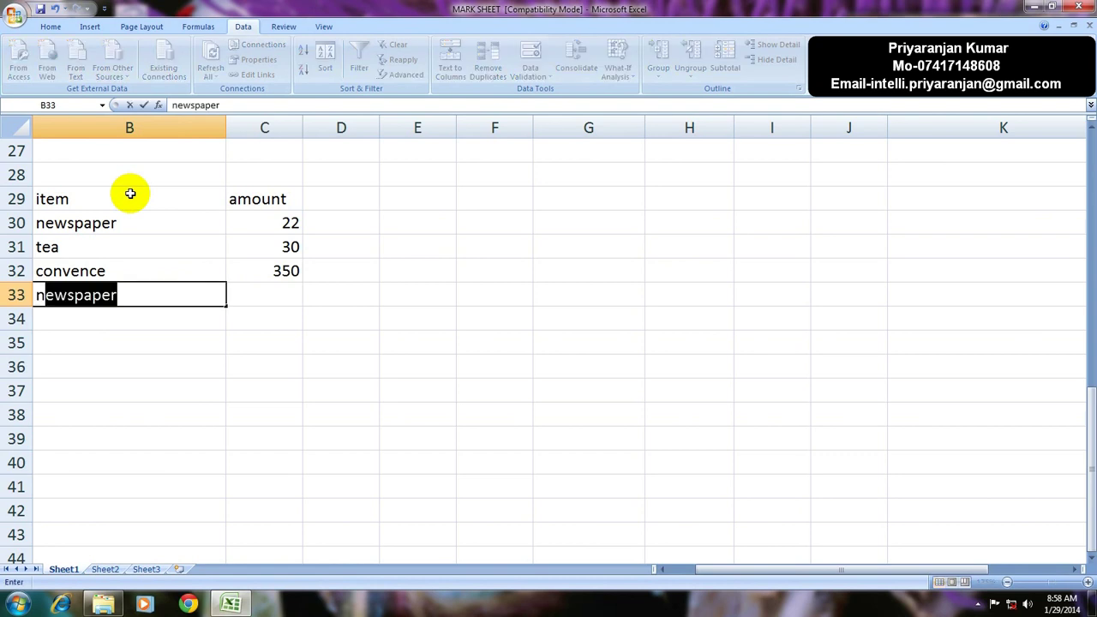
{"action": "key", "text": "Tab"}
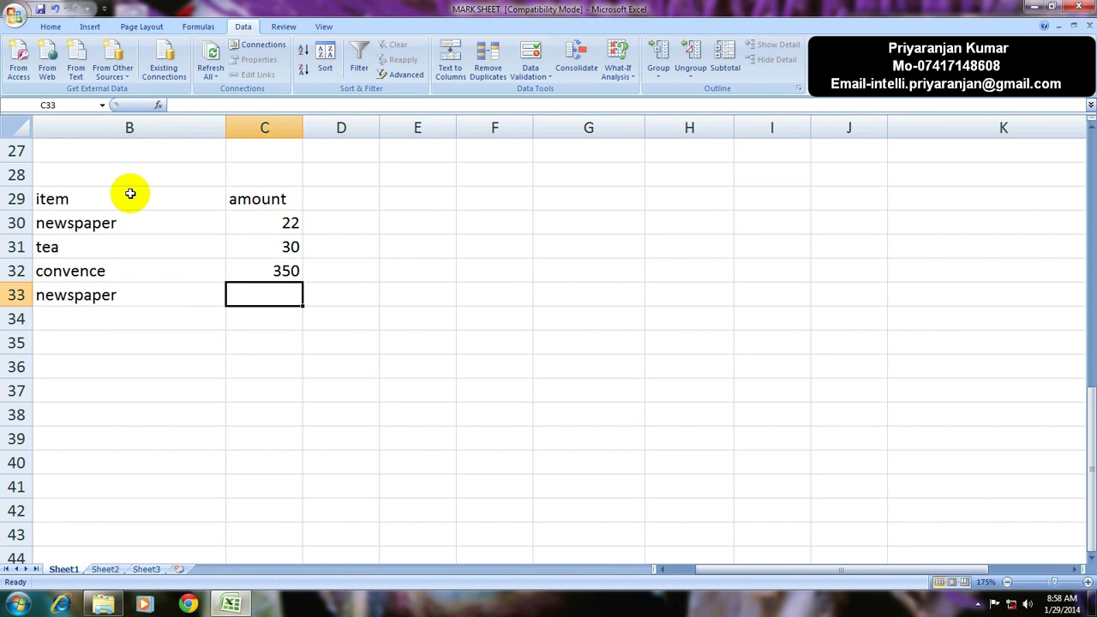
{"action": "type", "text": "2"}
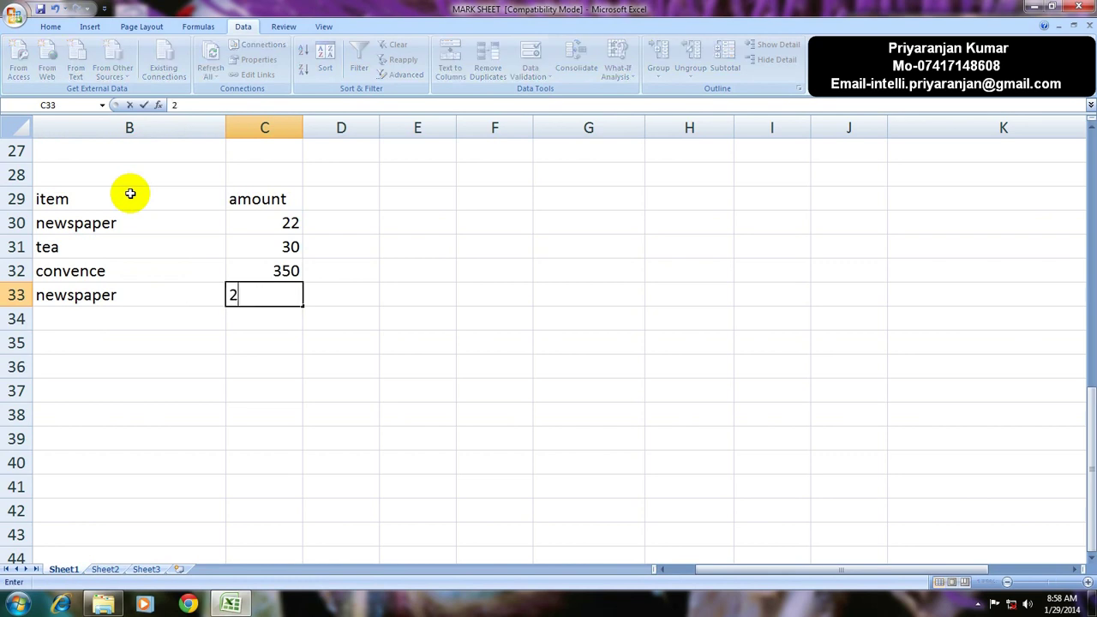
{"action": "type", "text": "2"}
{"action": "key", "text": "Down"}
{"action": "key", "text": "Left"}
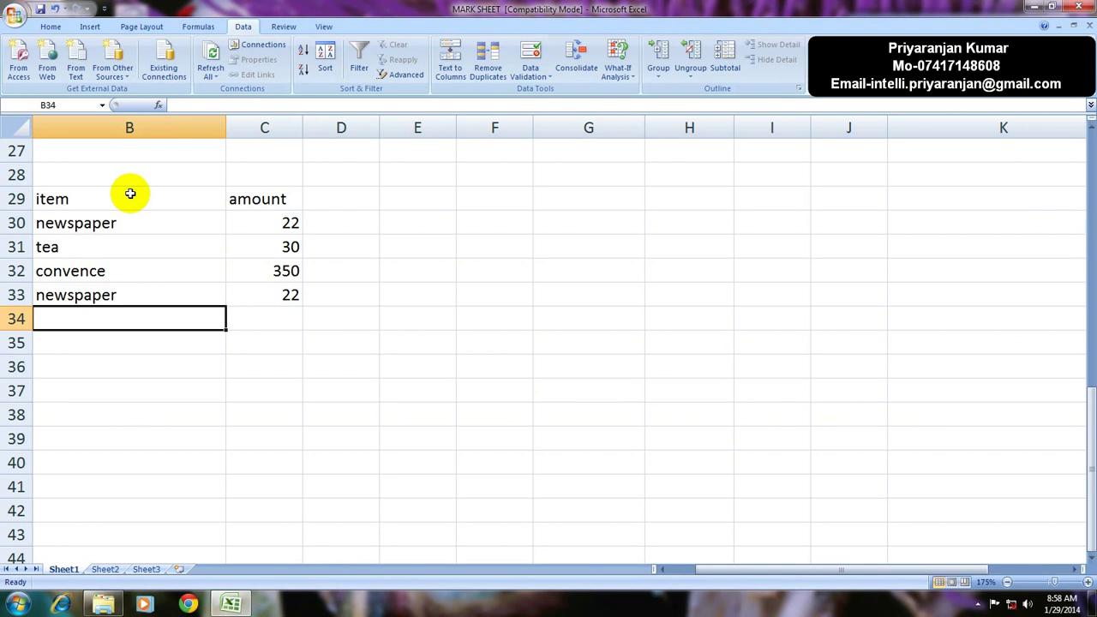
{"action": "type", "text": "te"}
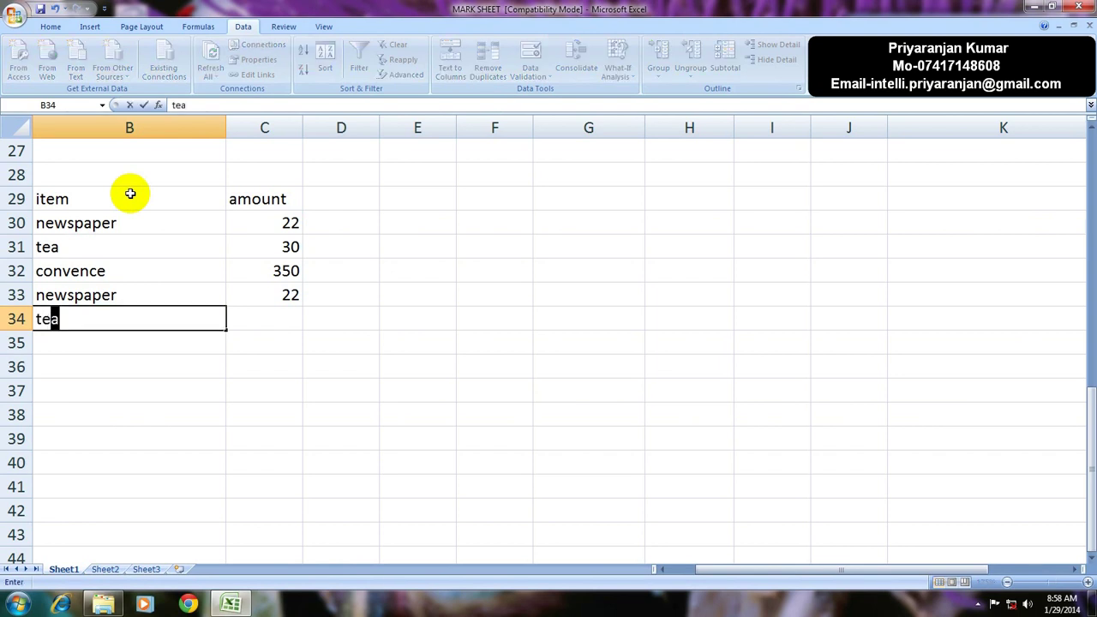
{"action": "type", "text": "a"}
{"action": "key", "text": "Right"}
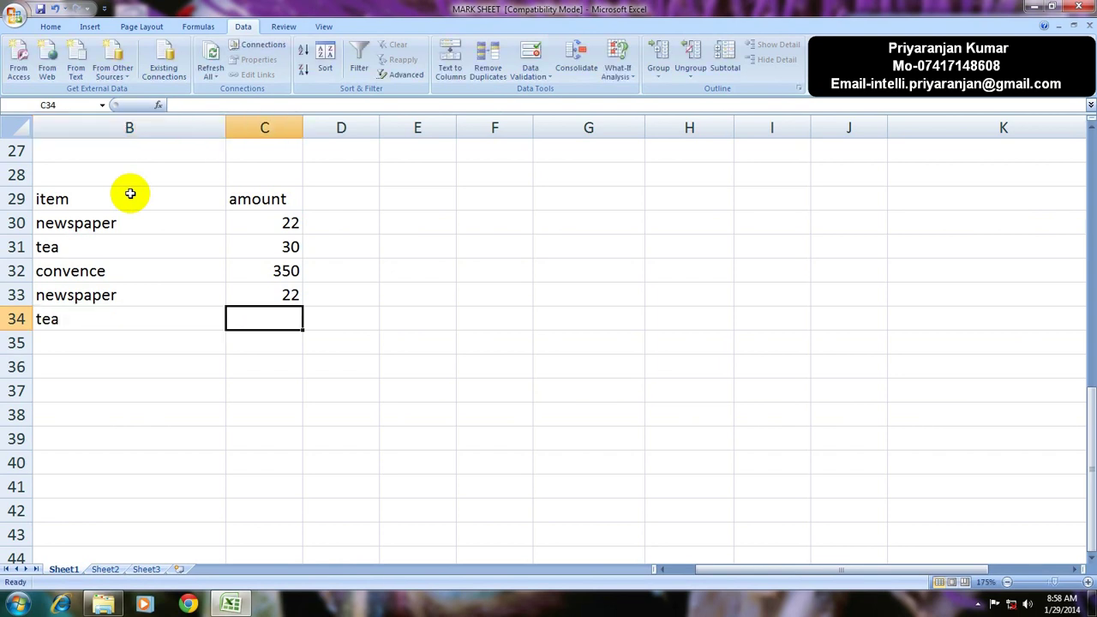
{"action": "type", "text": "35"}
{"action": "key", "text": "Return"}
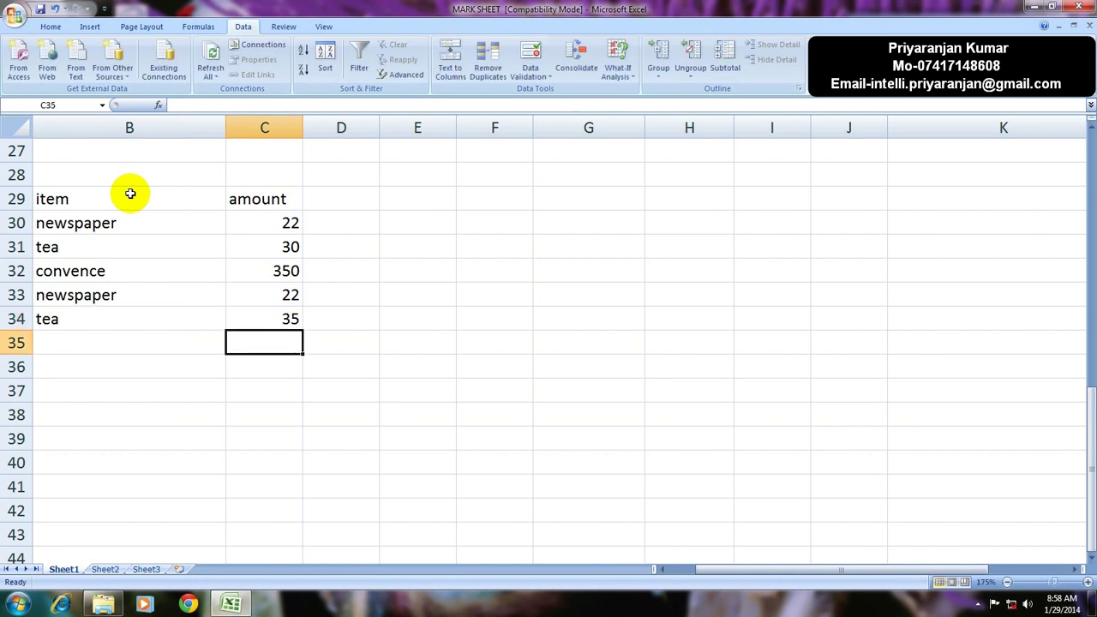
{"action": "key", "text": "Left"}
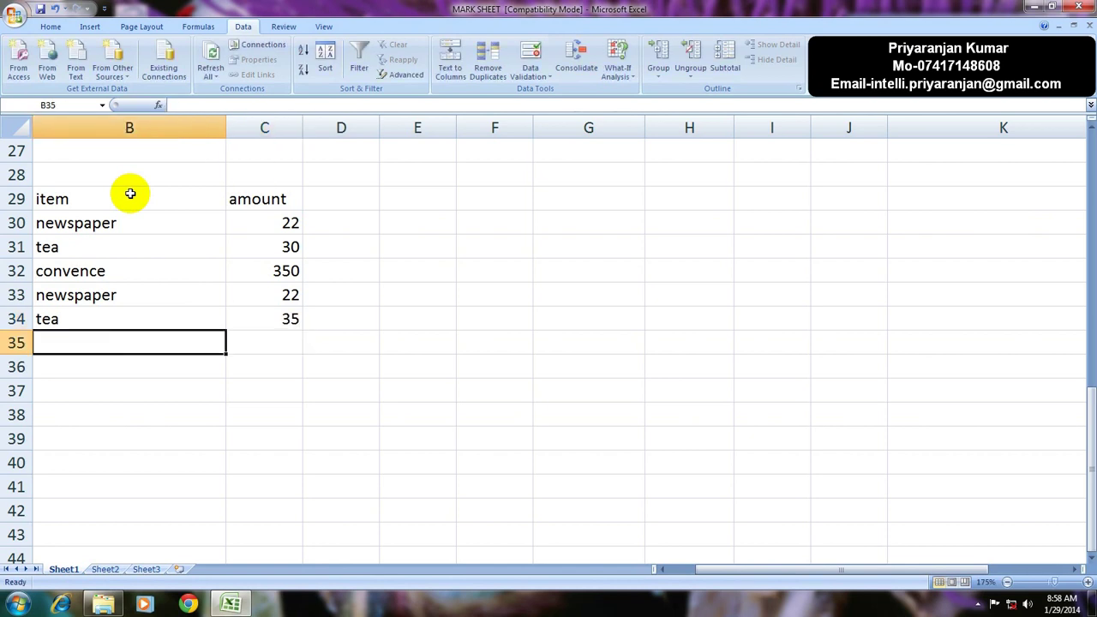
{"action": "type", "text": "co"}
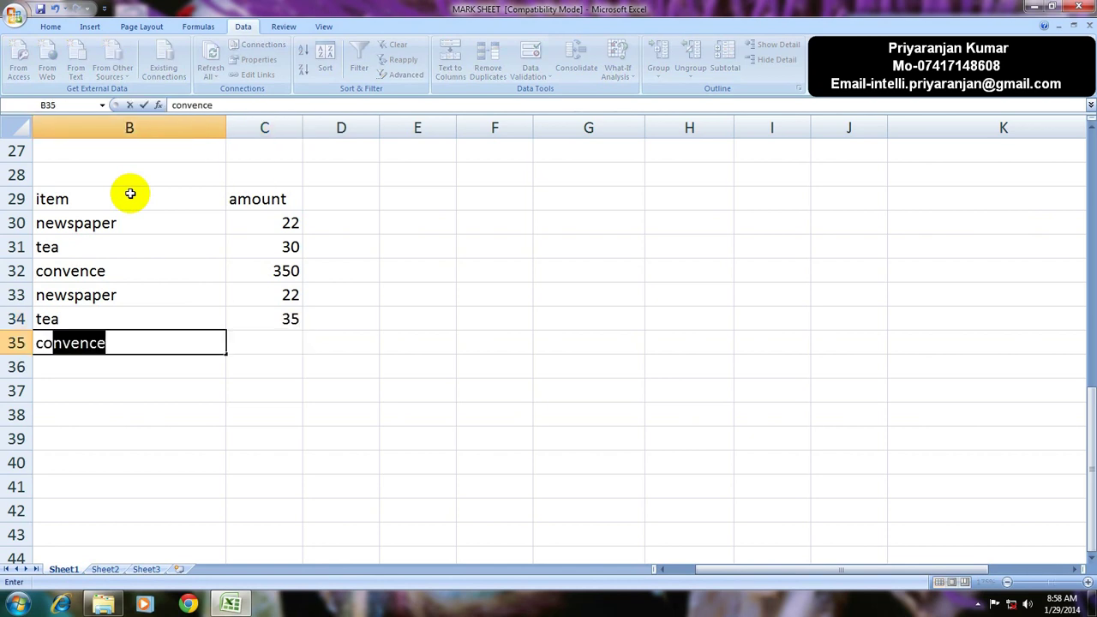
{"action": "key", "text": "Right"}
{"action": "type", "text": "600"}
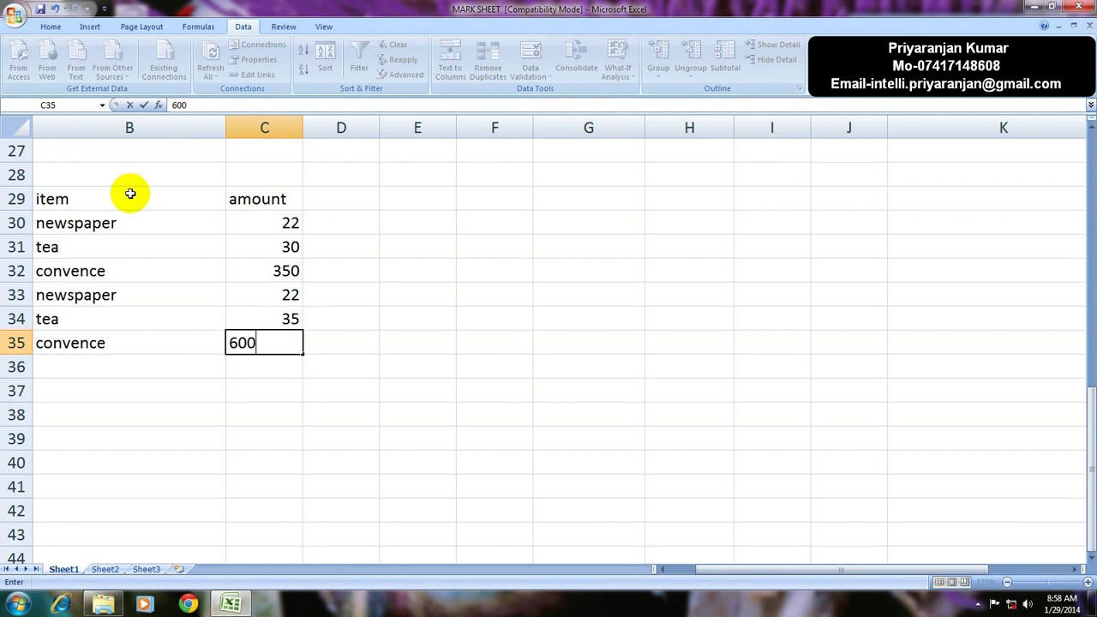
{"action": "key", "text": "Return"}
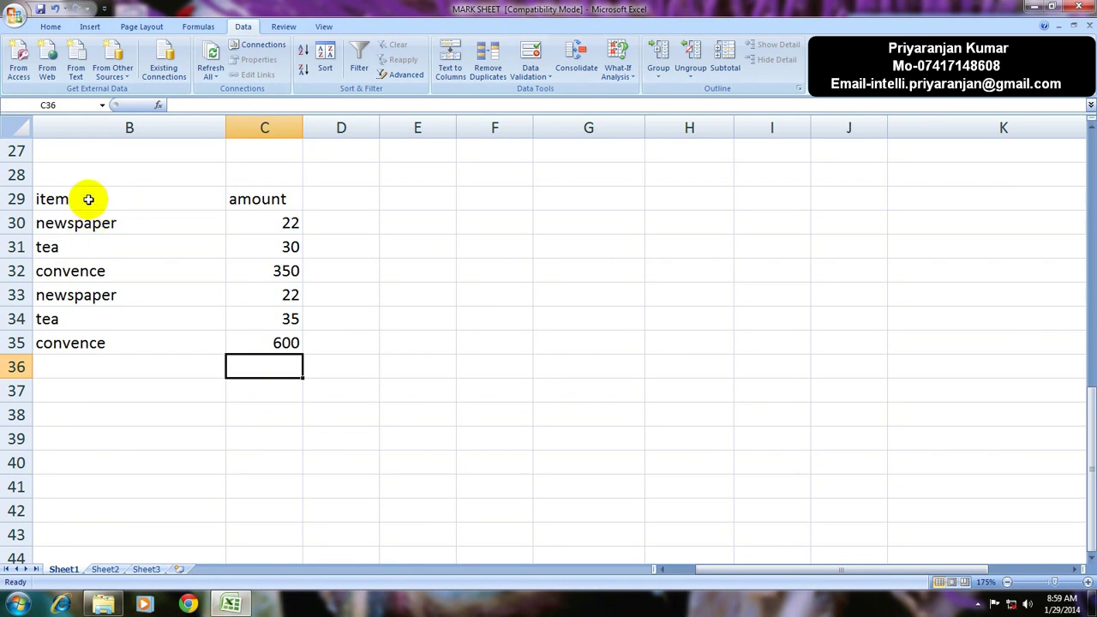
Sort the list A to Z by item from B29 and check the grouped rows.
{"action": "left_click", "coordinate": [88, 199]}
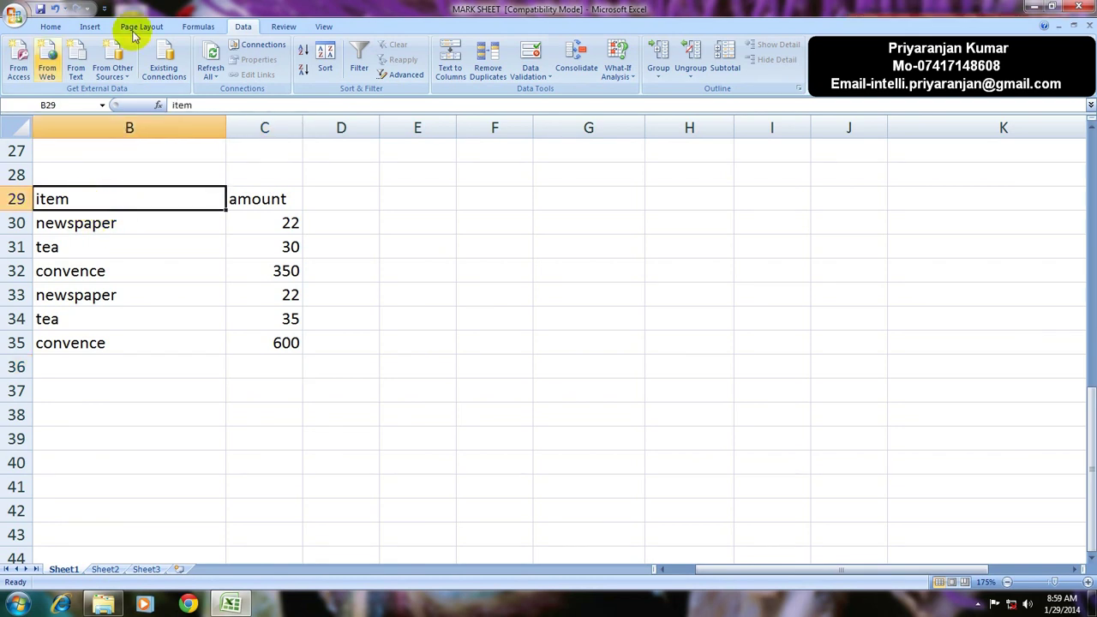
{"action": "left_click", "coordinate": [304, 55]}
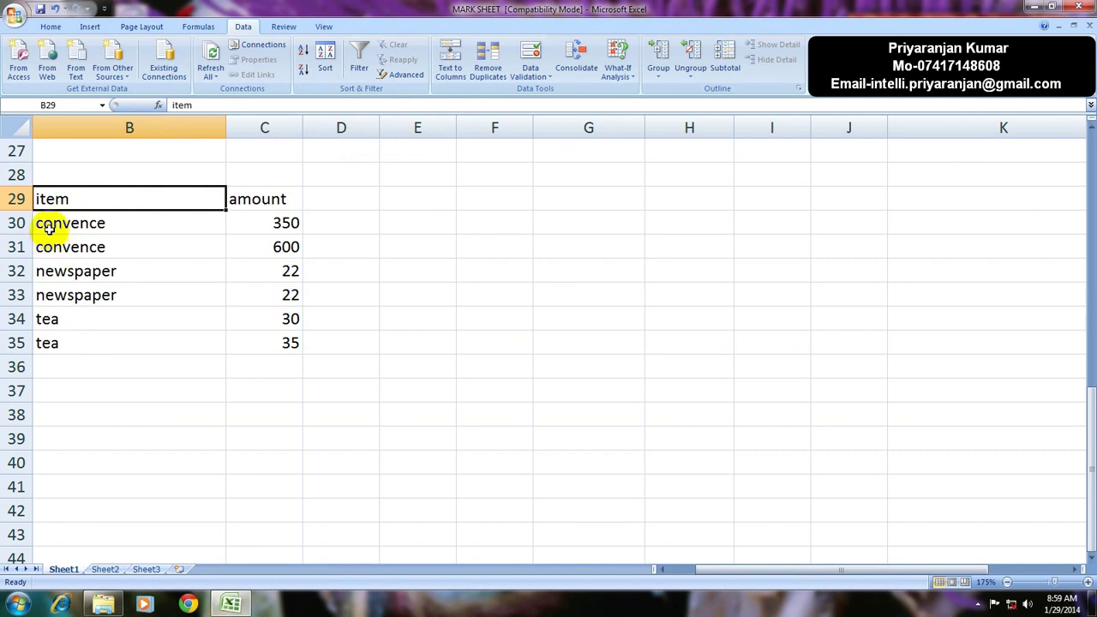
{"action": "left_click", "coordinate": [49, 228]}
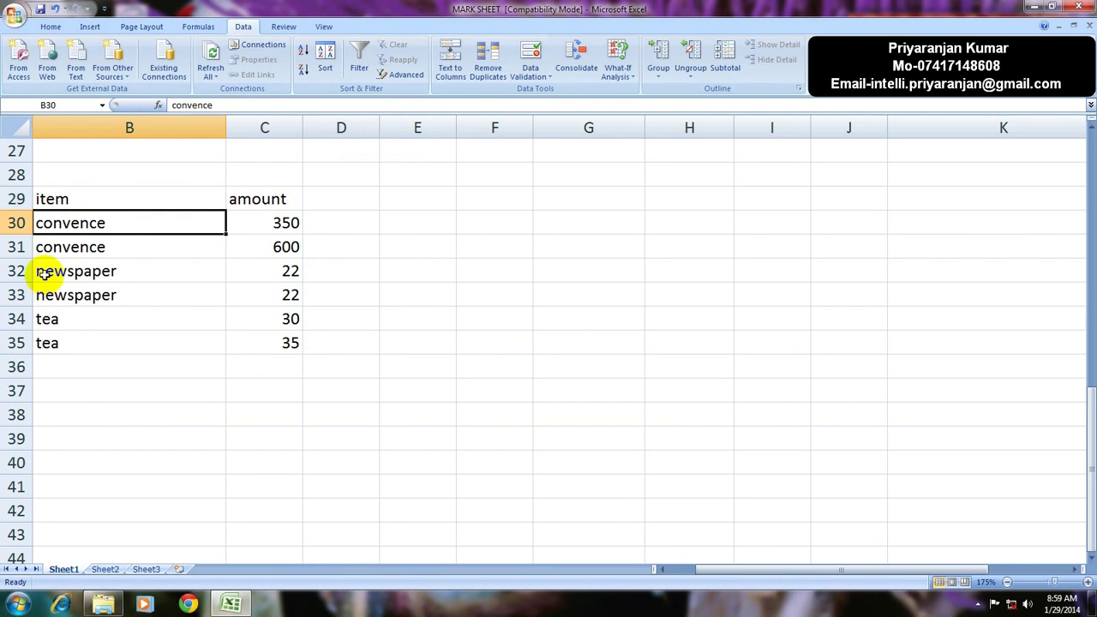
{"action": "left_click", "coordinate": [47, 320]}
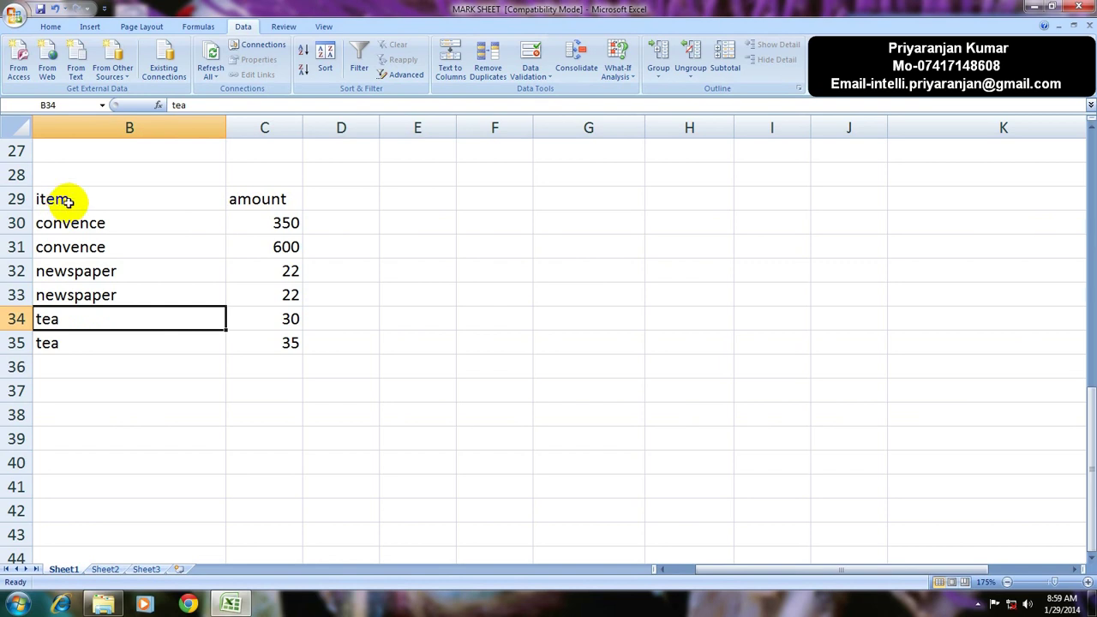
Apply Subtotal: Sum of amount at each change in item, giving Grand Total 1059.
{"action": "left_click", "coordinate": [67, 201]}
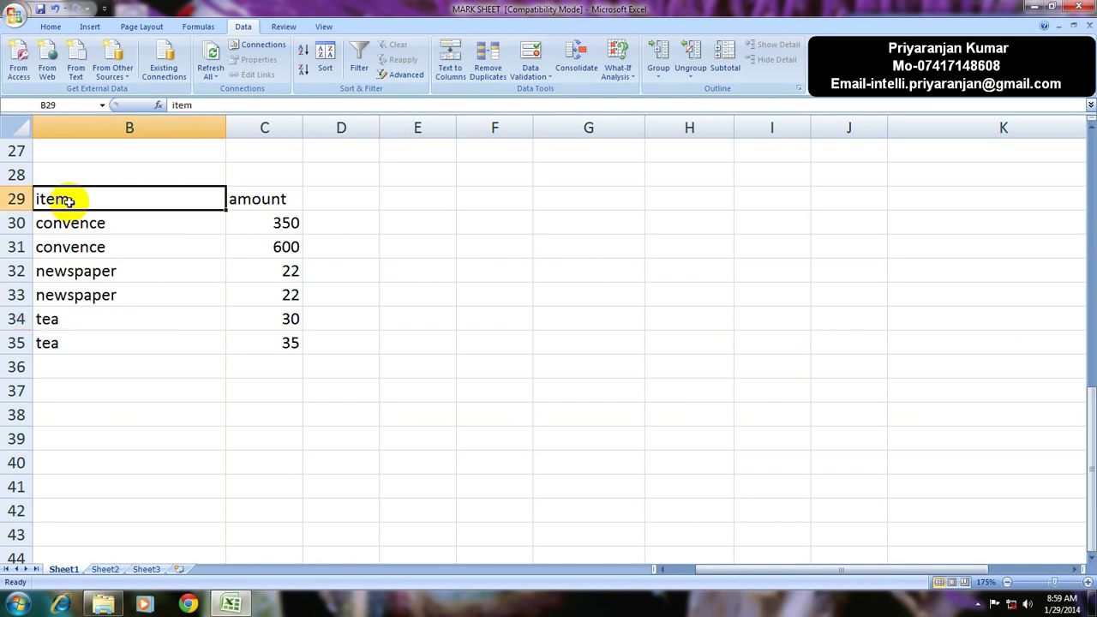
{"action": "left_click", "coordinate": [726, 69]}
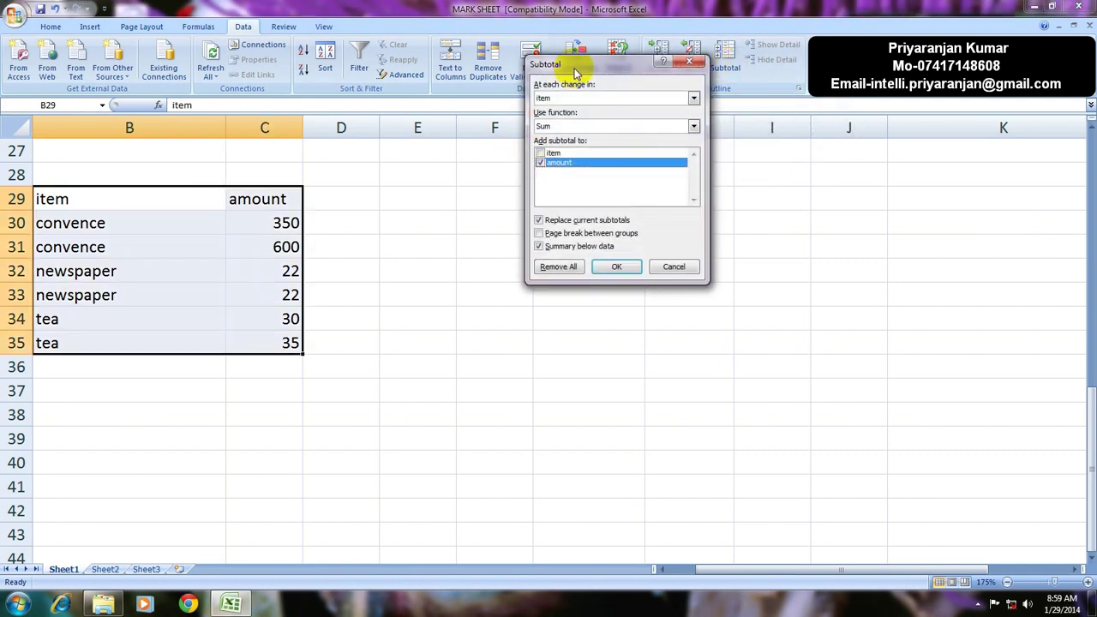
{"action": "left_click_drag", "start_coordinate": [578, 66], "coordinate": [542, 107]}
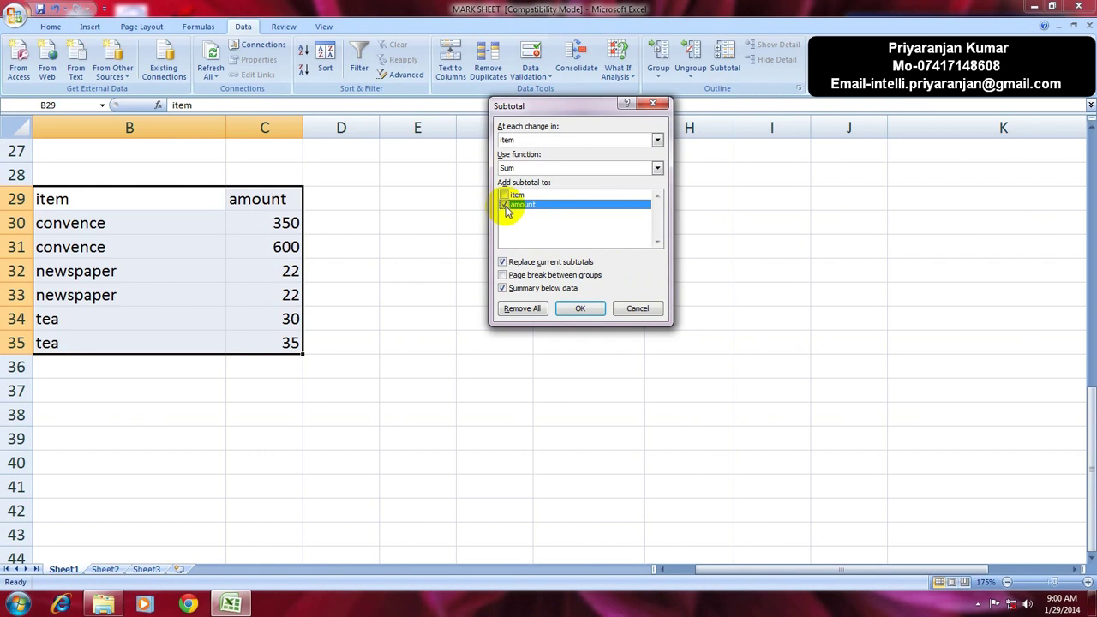
{"action": "left_click", "coordinate": [504, 205]}
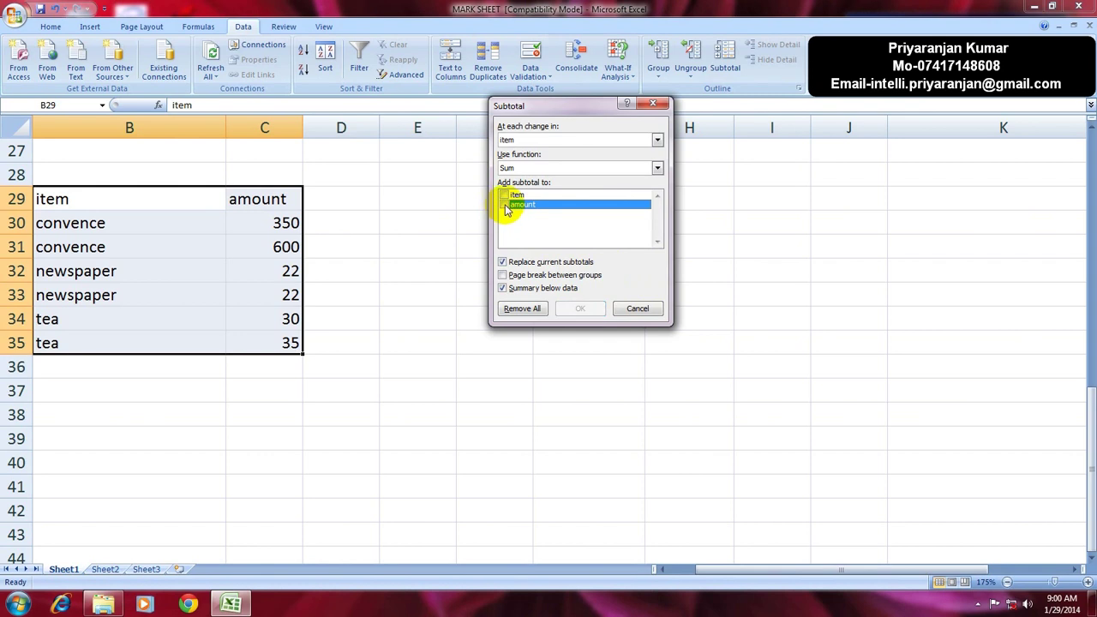
{"action": "left_click", "coordinate": [504, 205]}
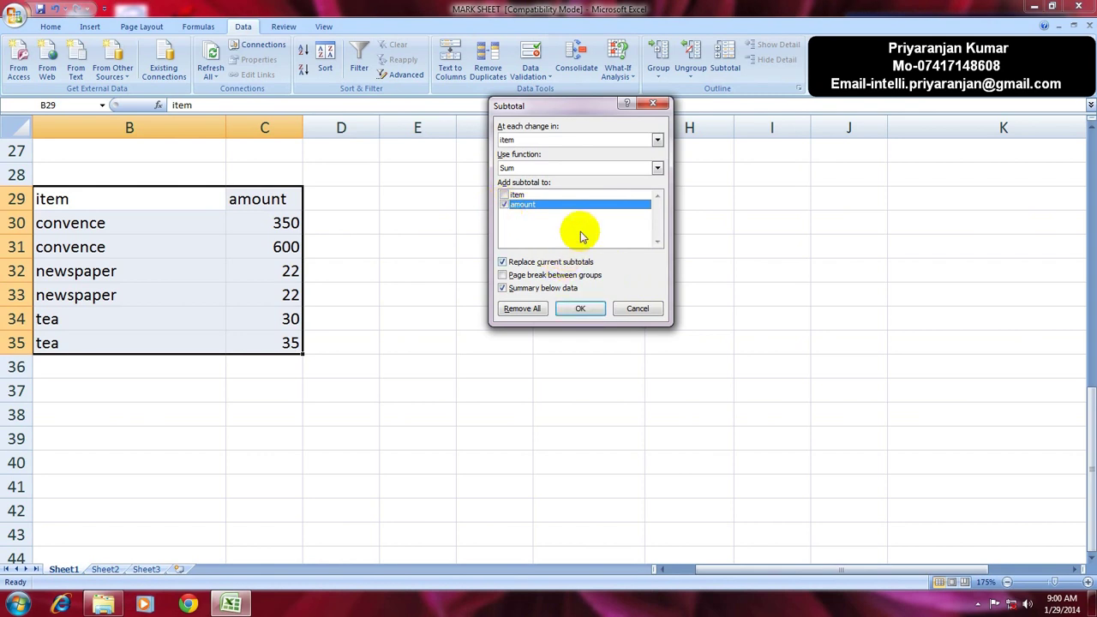
{"action": "left_click", "coordinate": [577, 310]}
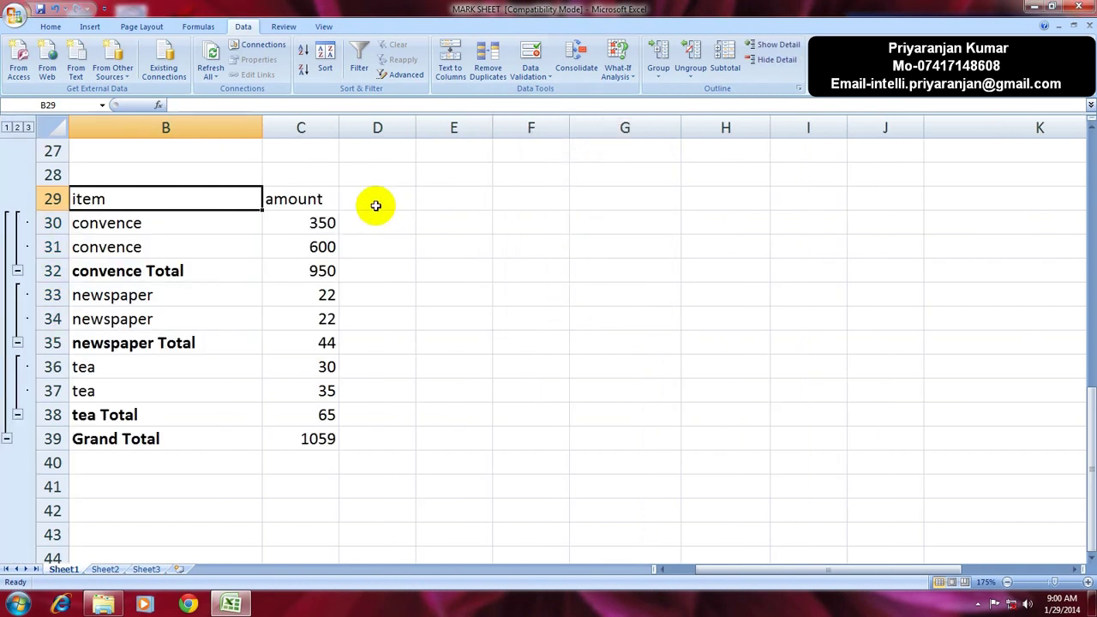
{"action": "left_click", "coordinate": [214, 271]}
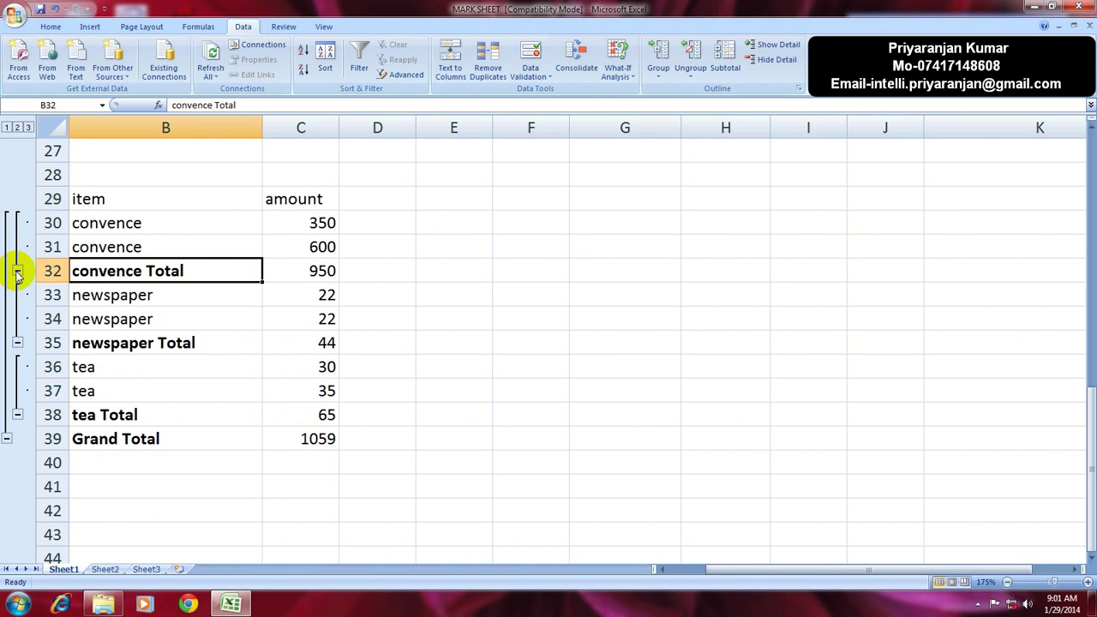
{"action": "left_click", "coordinate": [17, 274]}
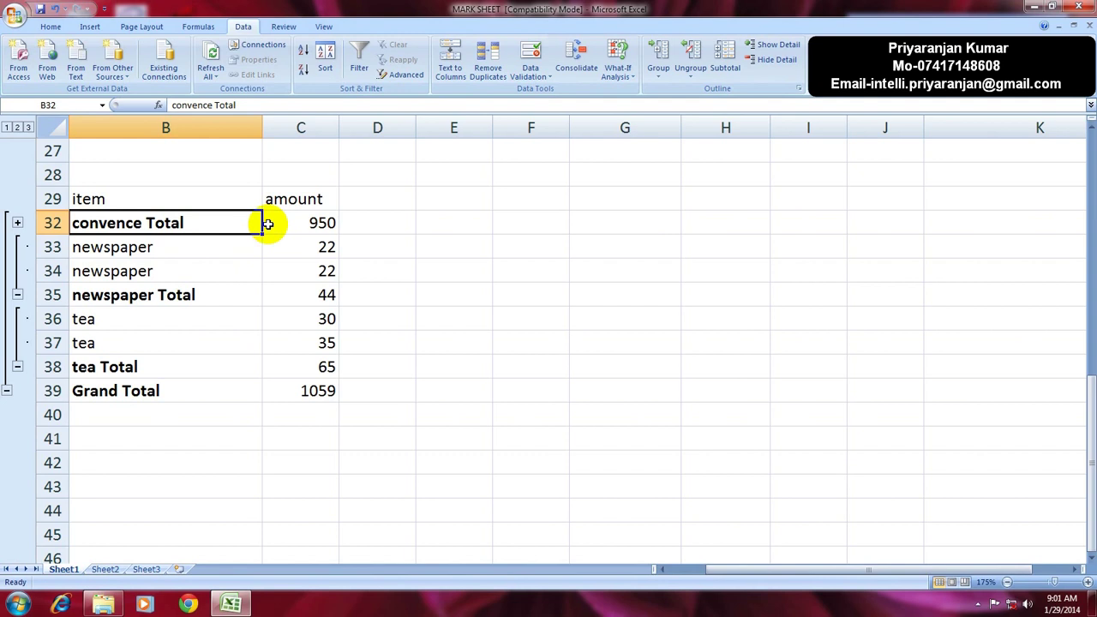
{"action": "left_click", "coordinate": [17, 297]}
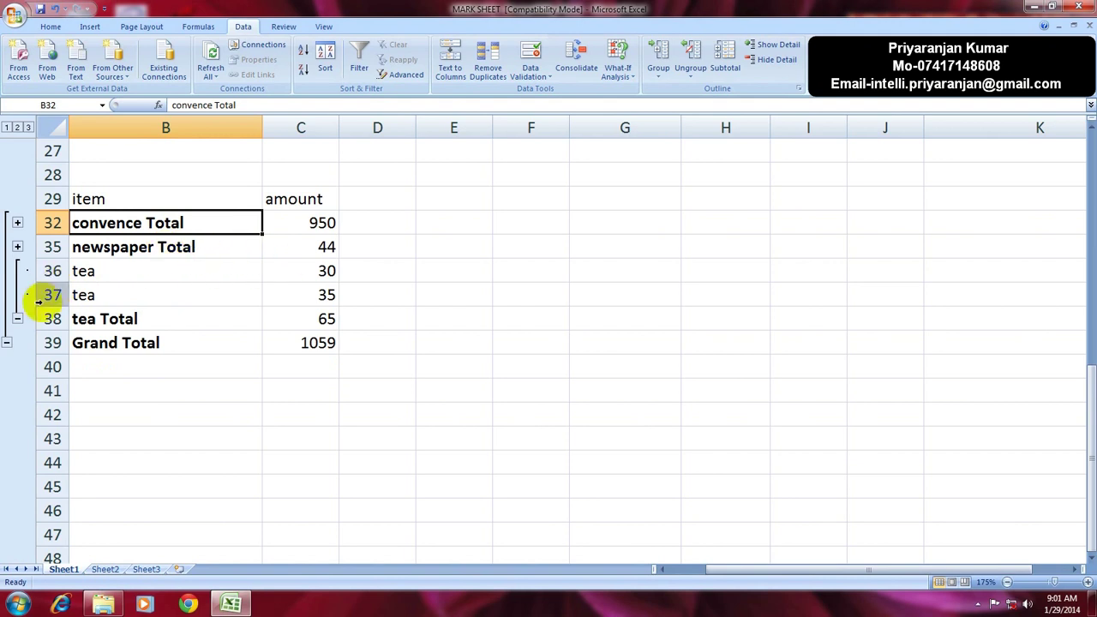
{"action": "left_click", "coordinate": [18, 320]}
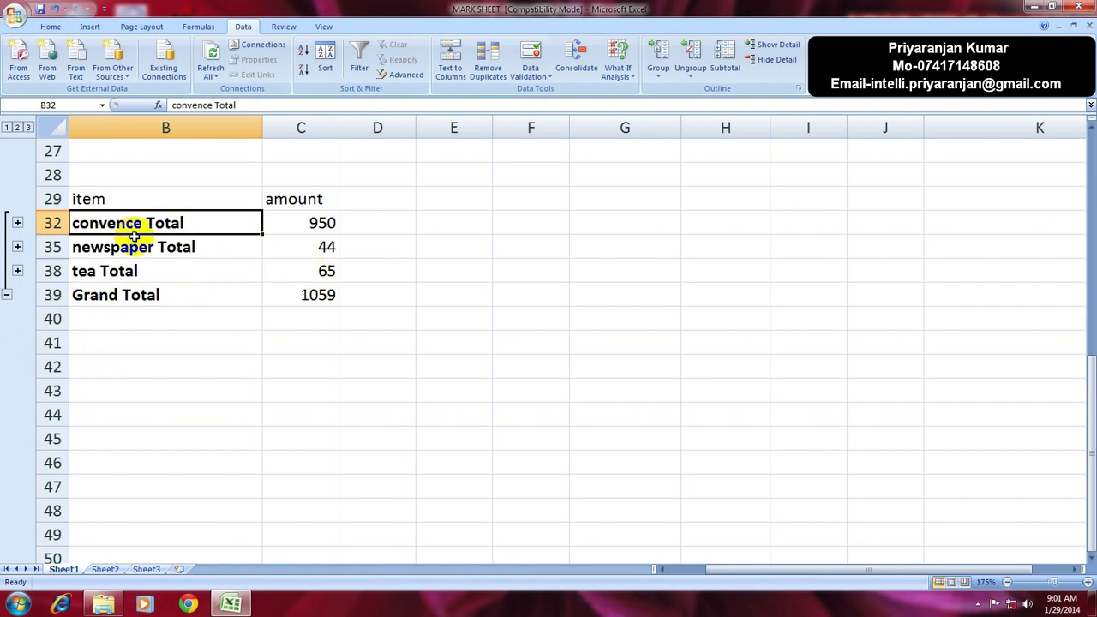
{"action": "left_click", "coordinate": [7, 297]}
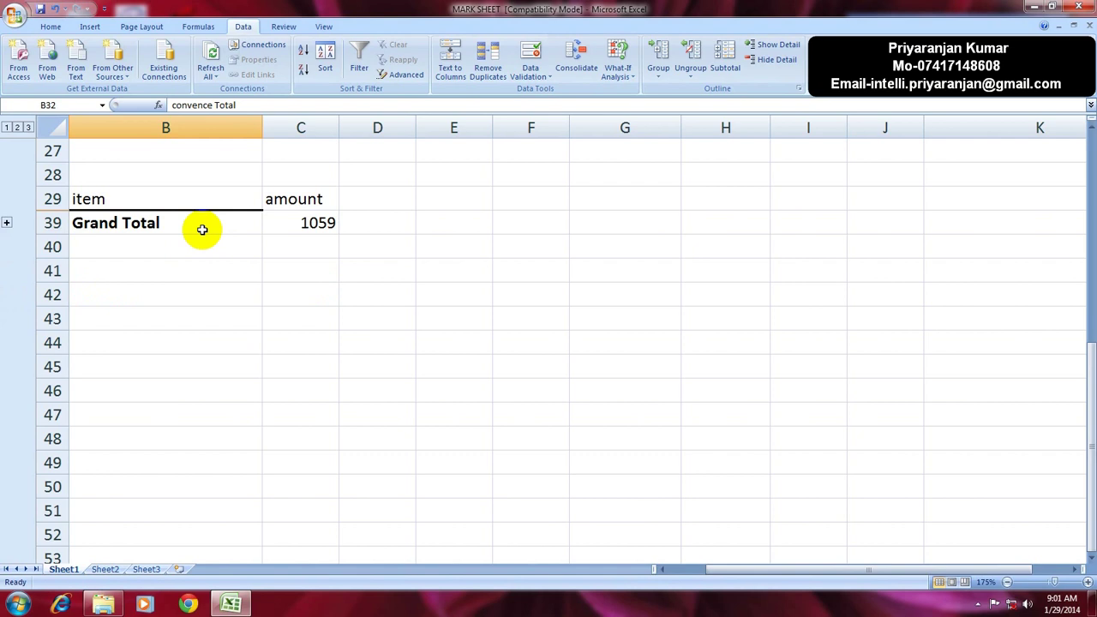
{"action": "left_click", "coordinate": [6, 223]}
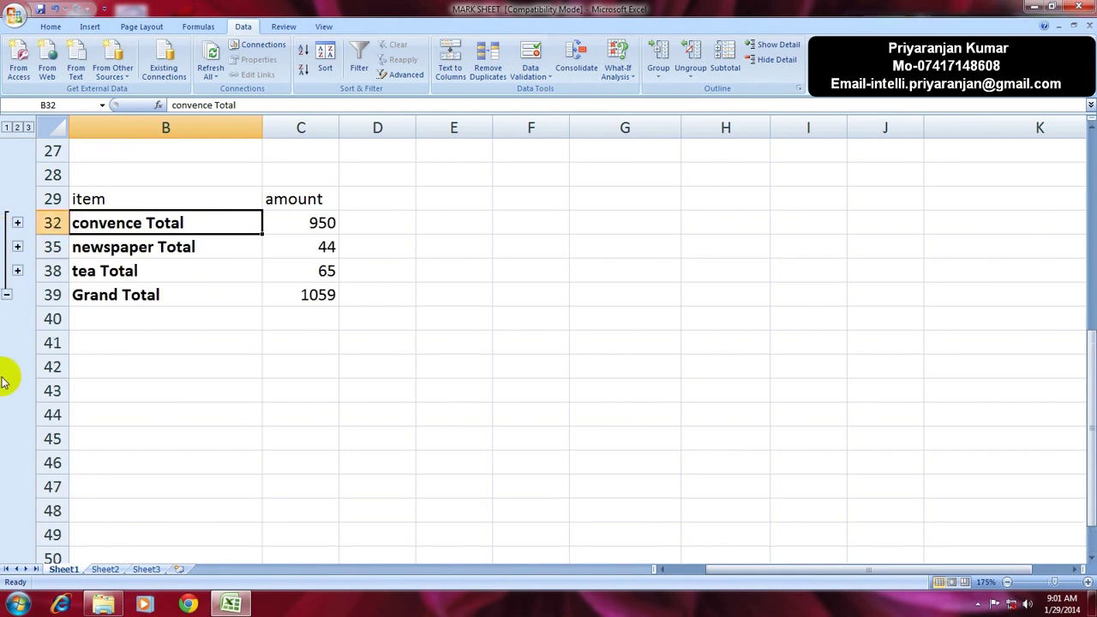
{"action": "left_click", "coordinate": [17, 223]}
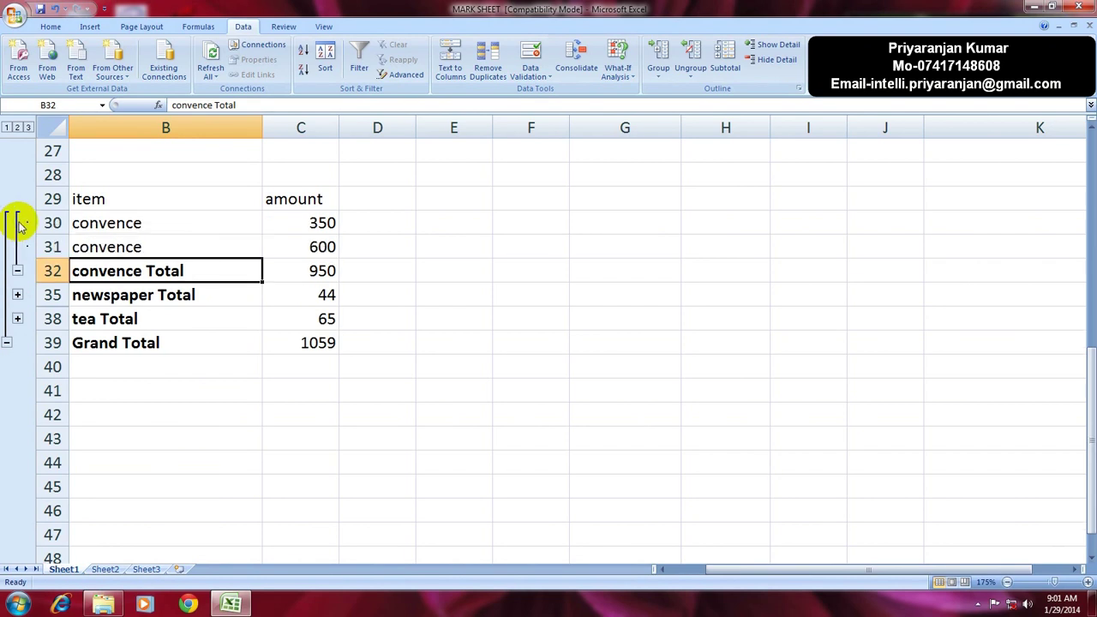
{"action": "left_click", "coordinate": [17, 295]}
{"action": "left_click", "coordinate": [17, 367]}
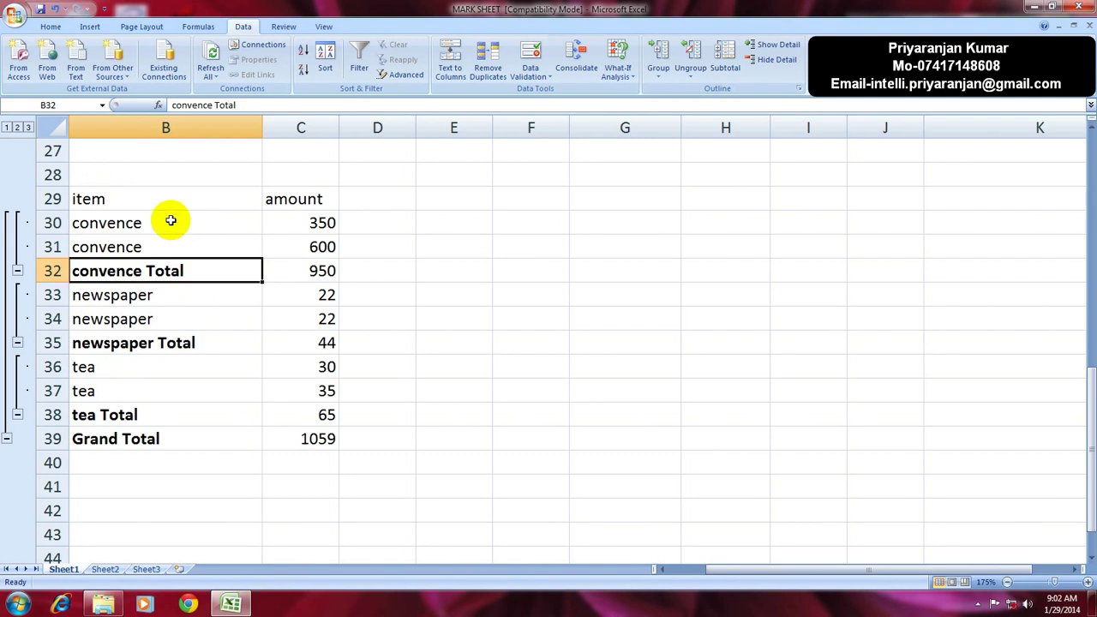
Select B29 and use Subtotal > Remove All to strip the totals and outline.
{"action": "left_click", "coordinate": [129, 201]}
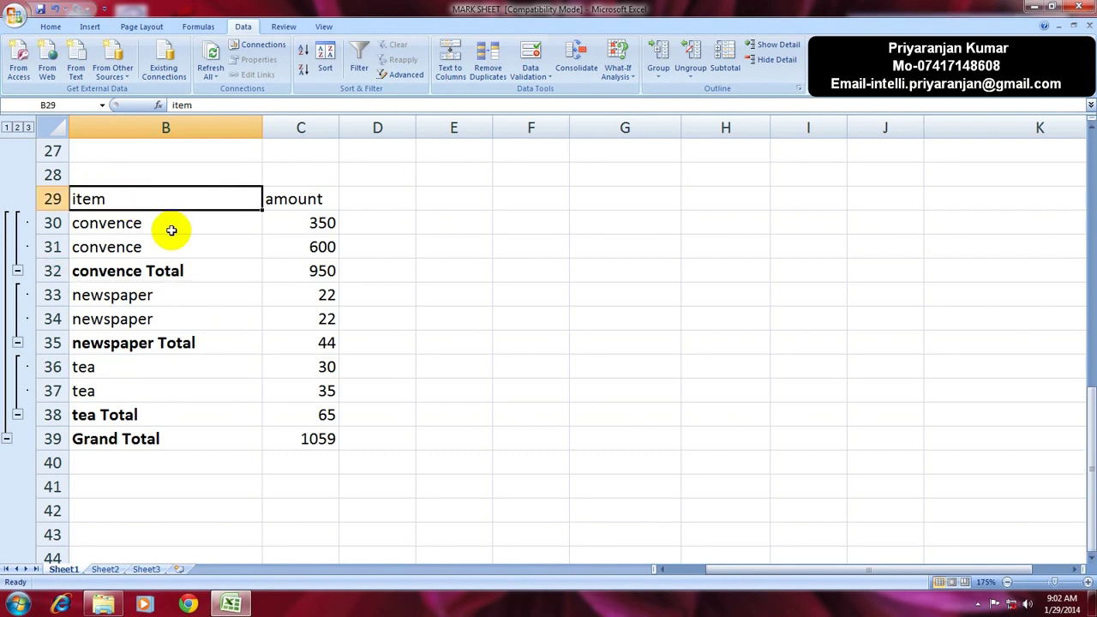
{"action": "left_click", "coordinate": [725, 67]}
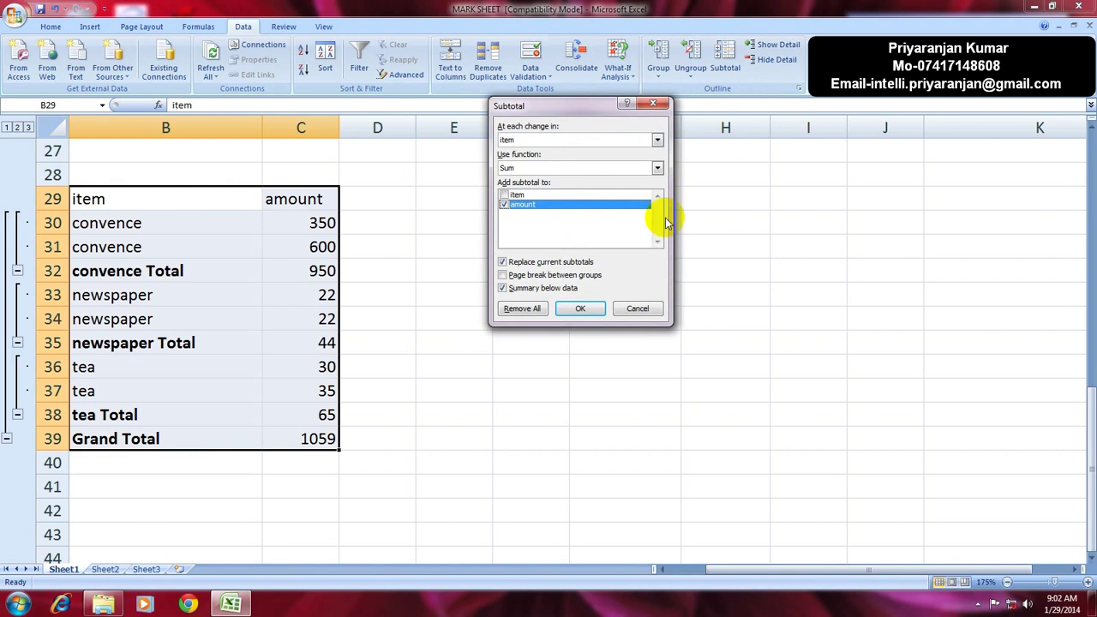
{"action": "left_click", "coordinate": [530, 311]}
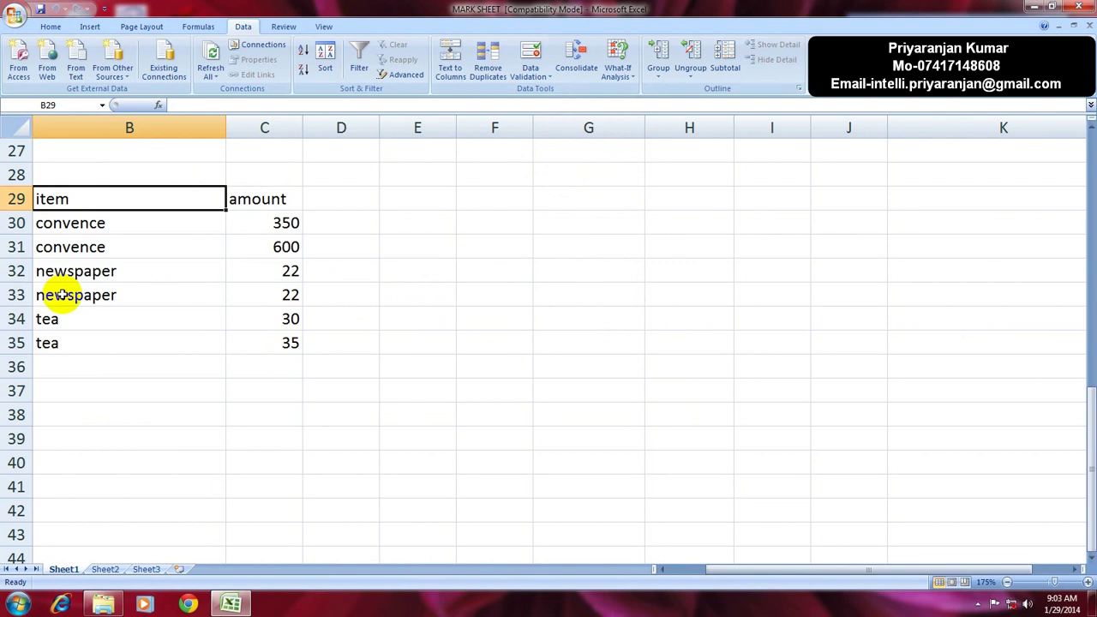
Reapply Subtotal with Sum of amount at each change in item.
{"action": "left_click", "coordinate": [725, 66]}
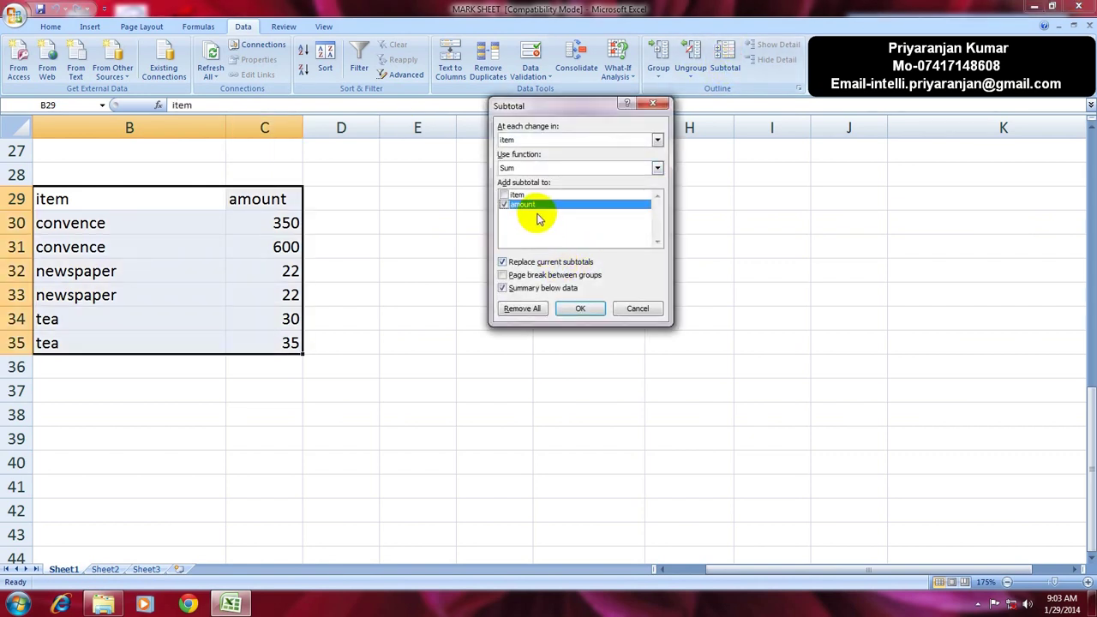
{"action": "left_click", "coordinate": [580, 309]}
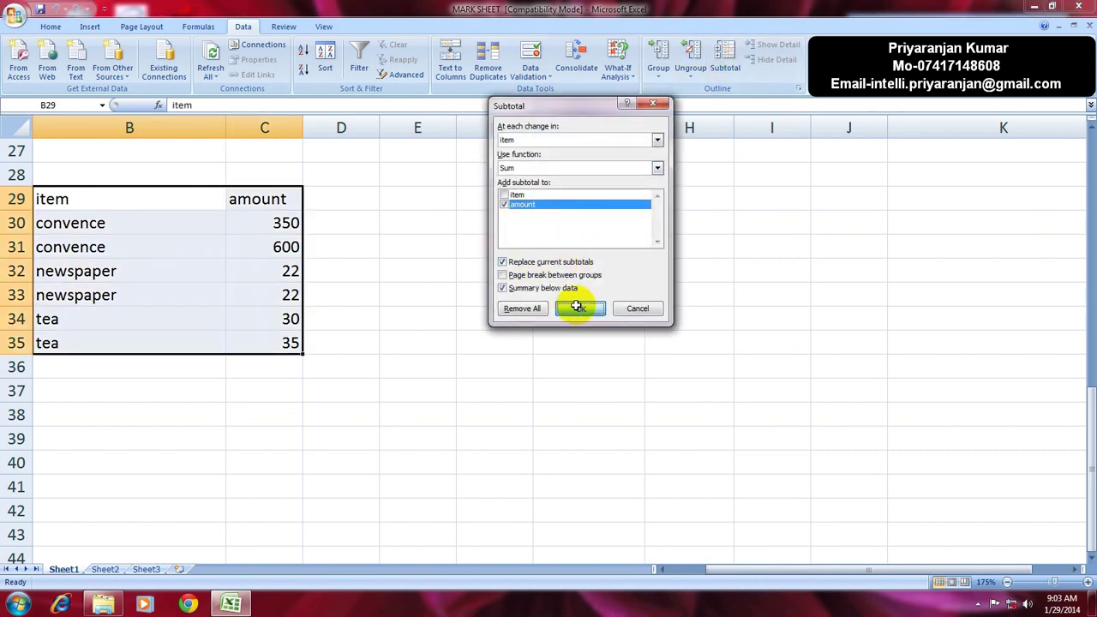